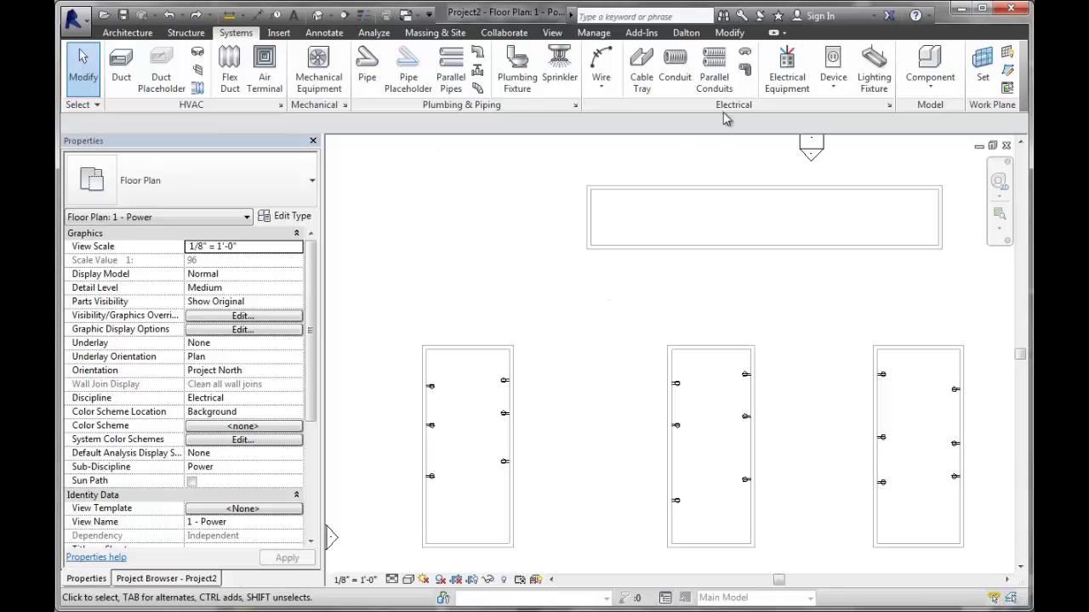
Place a 225 A Lighting and Appliance Panelboard - 208V MLO on the upper wall of the long top room
{"action": "left_click", "coordinate": [788, 85]}
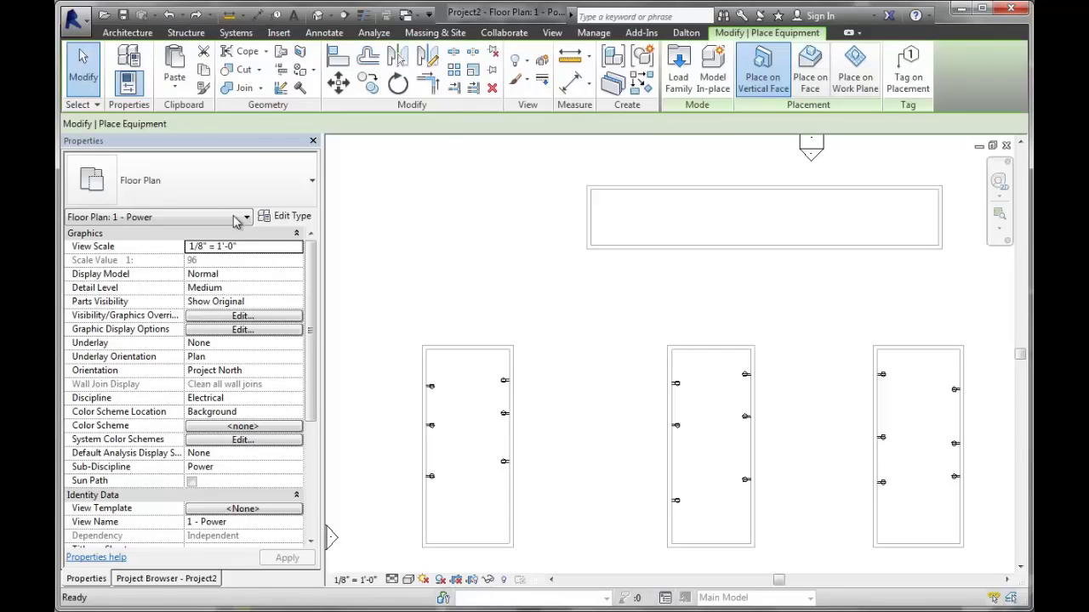
{"action": "left_click", "coordinate": [208, 196]}
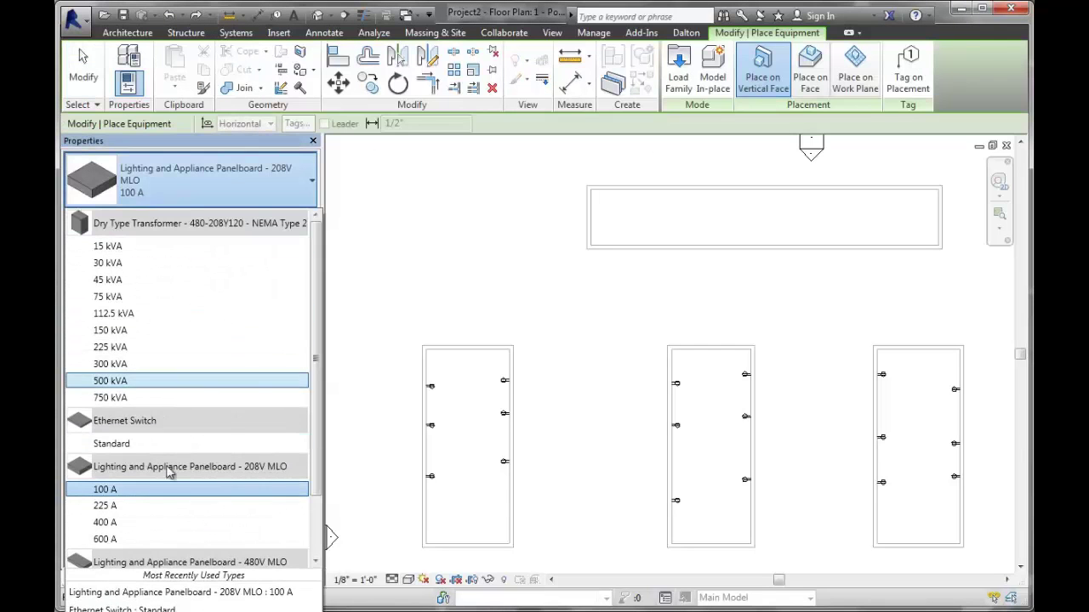
{"action": "left_click", "coordinate": [164, 507]}
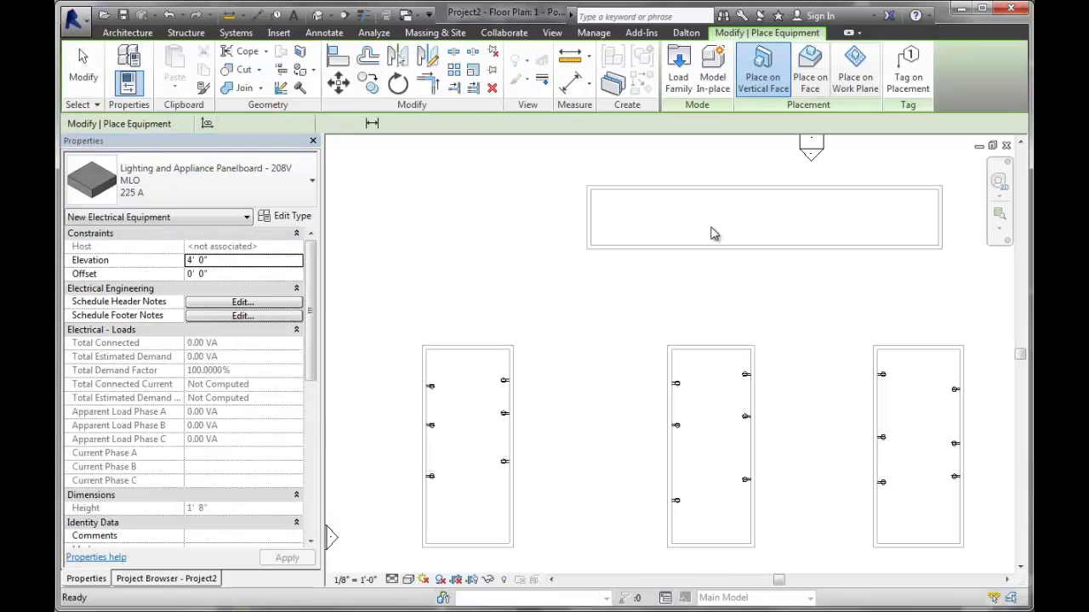
{"action": "left_click", "coordinate": [738, 188]}
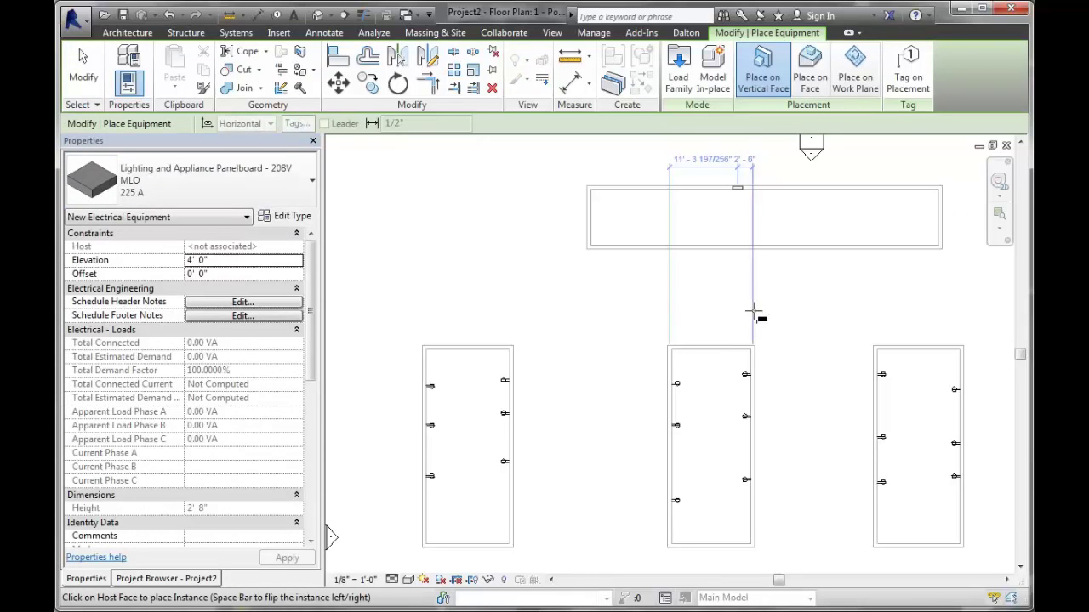
{"action": "right_click", "coordinate": [507, 221]}
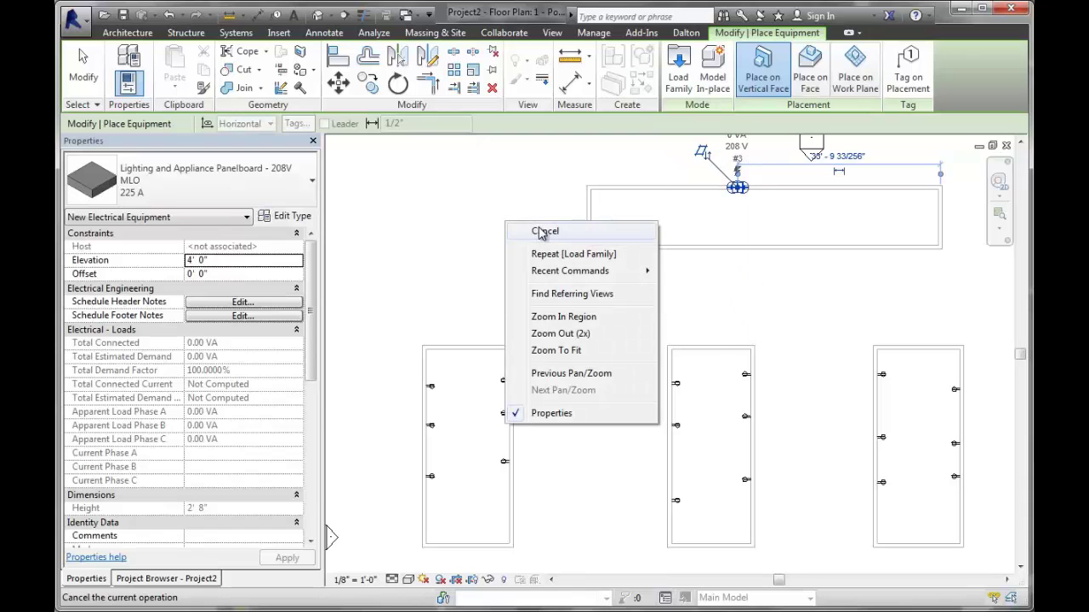
{"action": "left_click", "coordinate": [541, 231]}
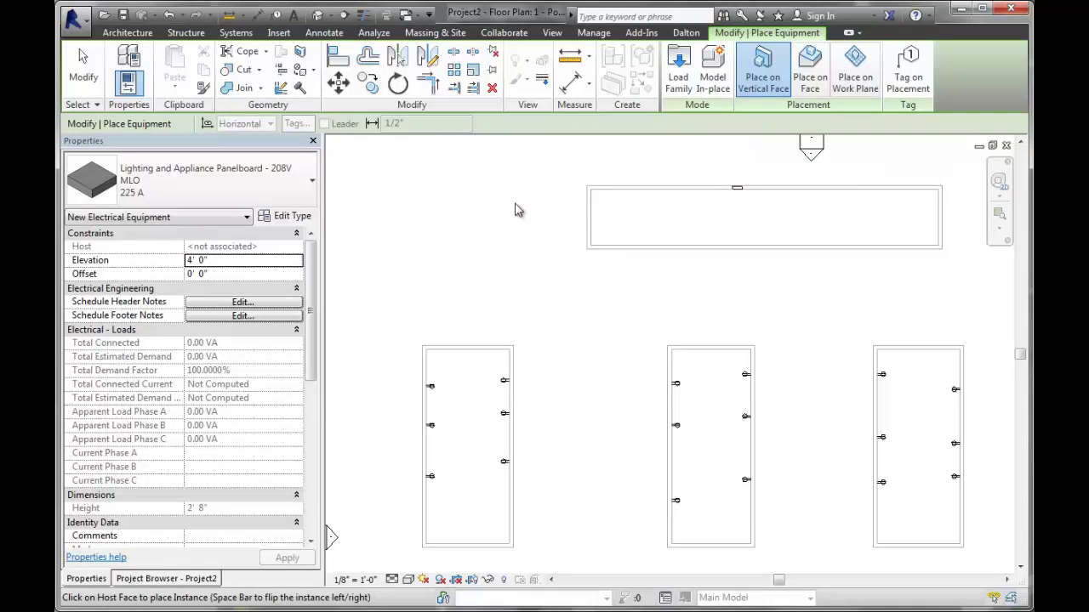
{"action": "right_click", "coordinate": [510, 208]}
{"action": "left_click", "coordinate": [521, 213]}
{"action": "right_click", "coordinate": [507, 207]}
{"action": "left_click", "coordinate": [517, 213]}
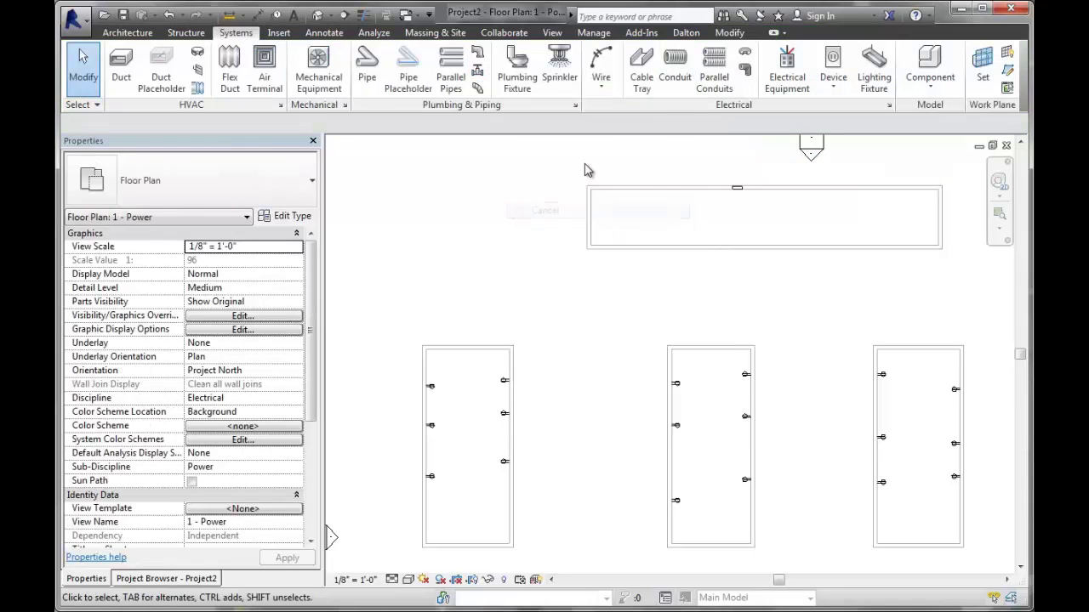
Load the Single Phase Panel - 120V MCB - Surface family from the library's Electrical/MEP/Electric Power/Distribution folder
{"action": "left_click", "coordinate": [787, 73]}
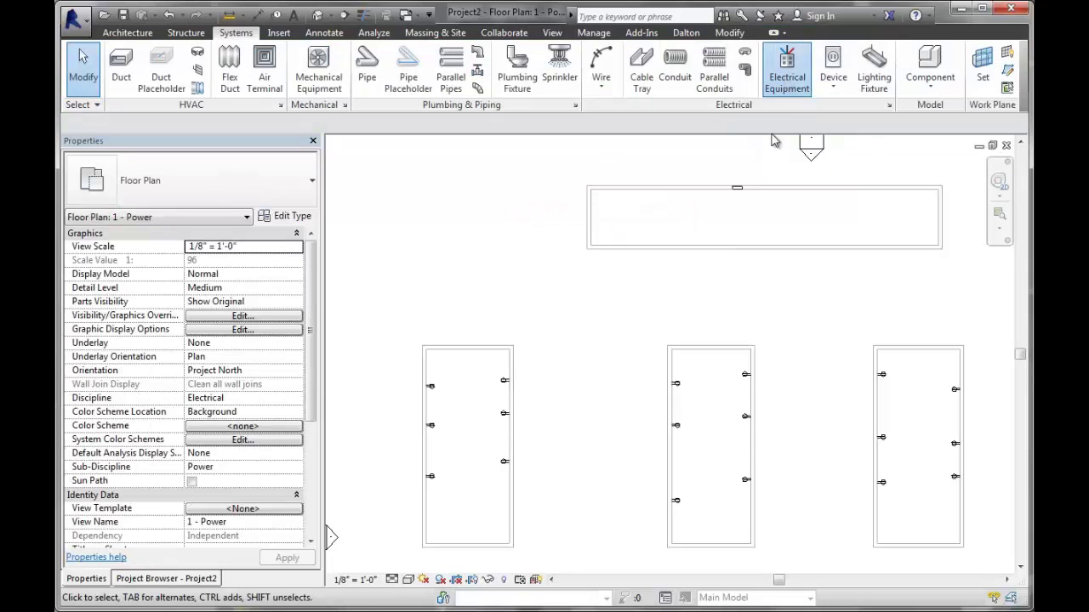
{"action": "left_click", "coordinate": [679, 73]}
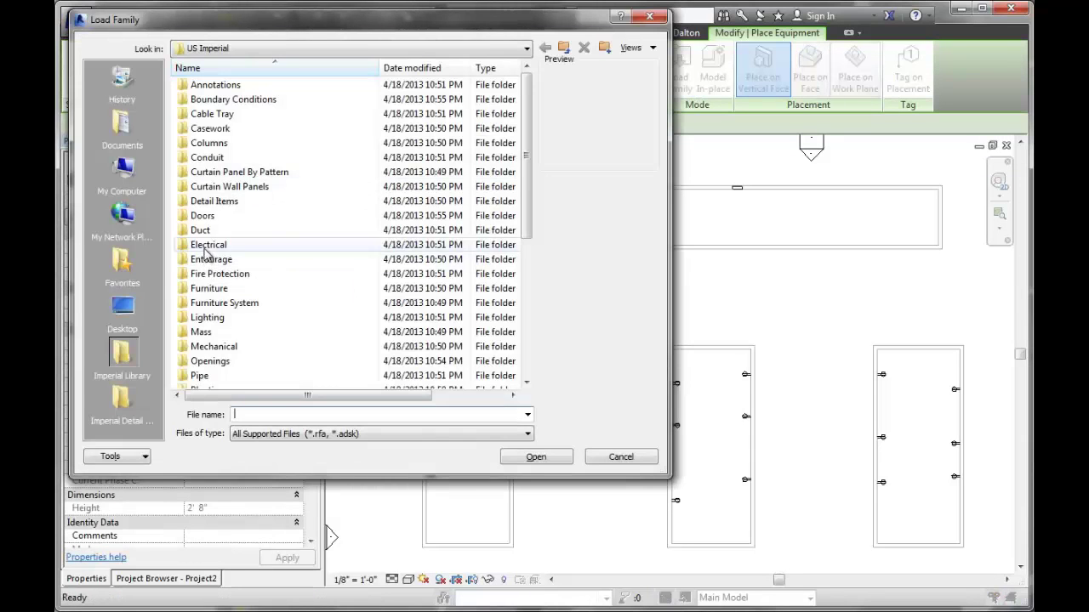
{"action": "double_click", "coordinate": [206, 245]}
{"action": "double_click", "coordinate": [198, 100]}
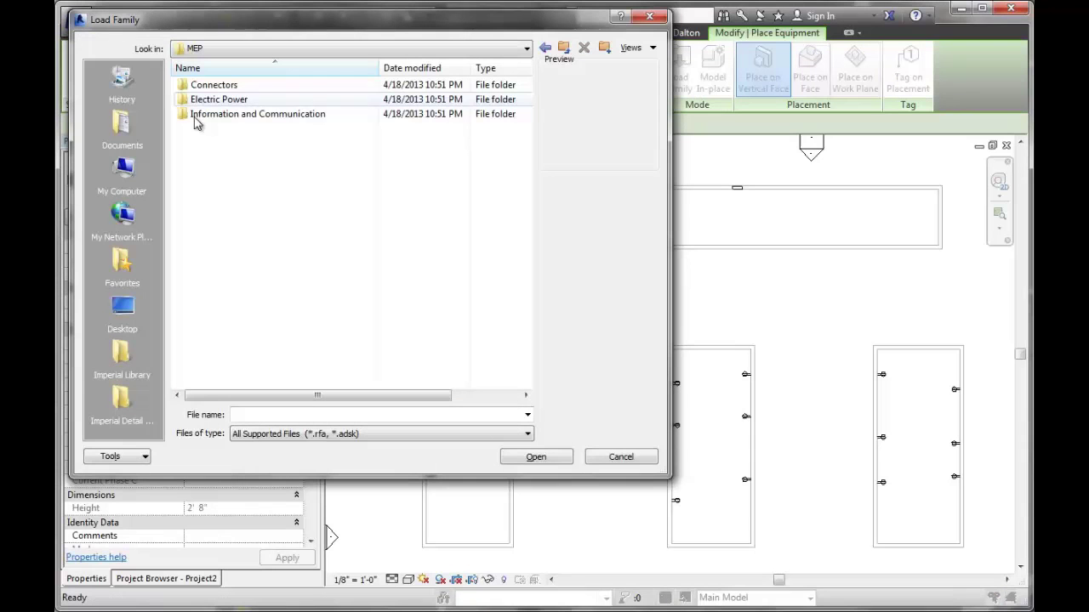
{"action": "double_click", "coordinate": [216, 97]}
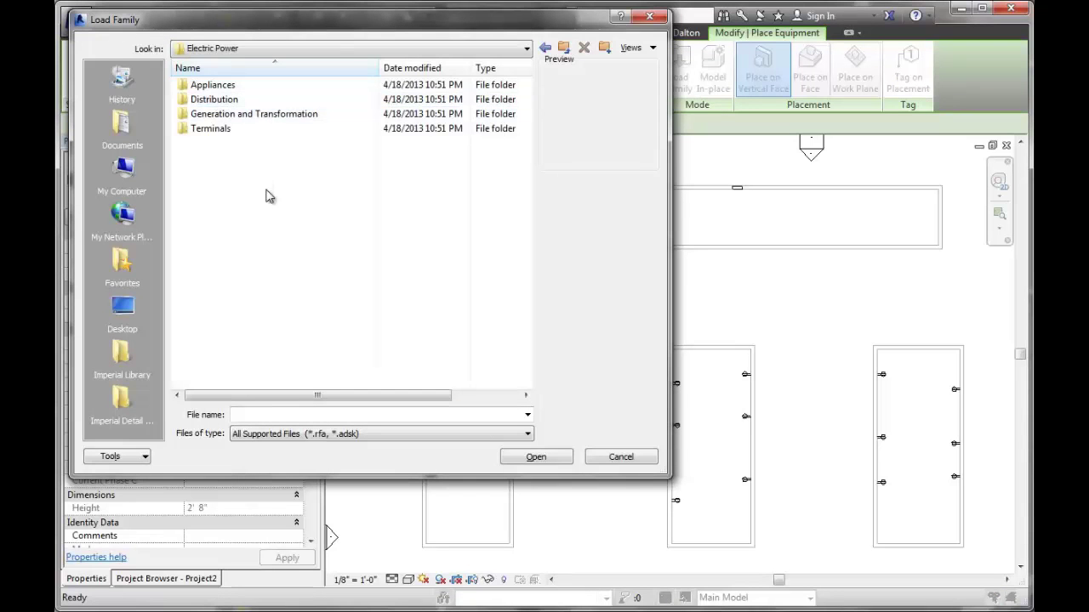
{"action": "double_click", "coordinate": [225, 102]}
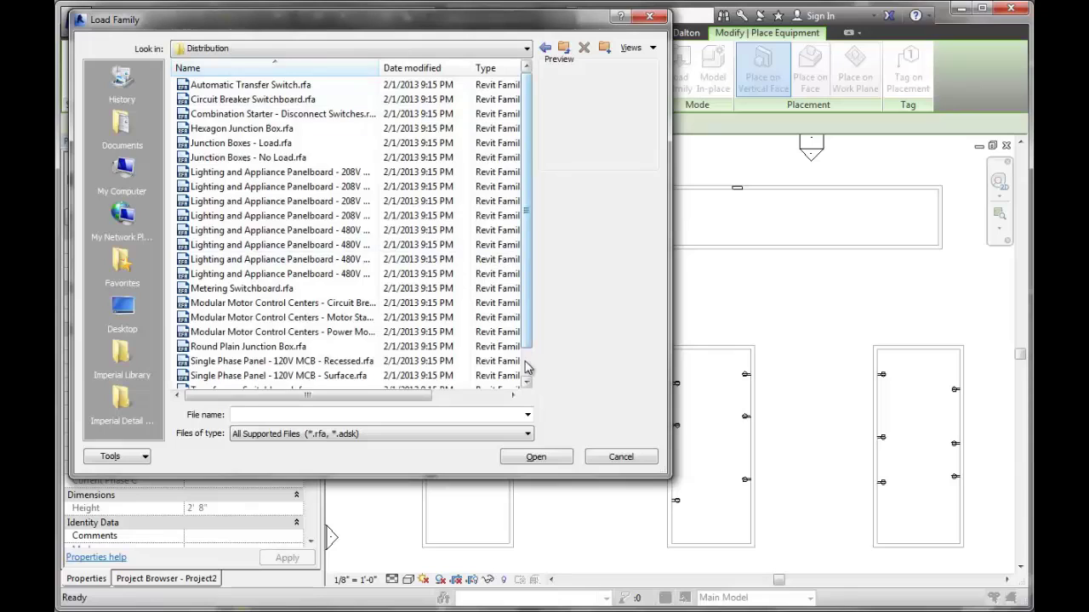
{"action": "scroll", "coordinate": [266, 356], "scroll_direction": "down", "scroll_amount": 1}
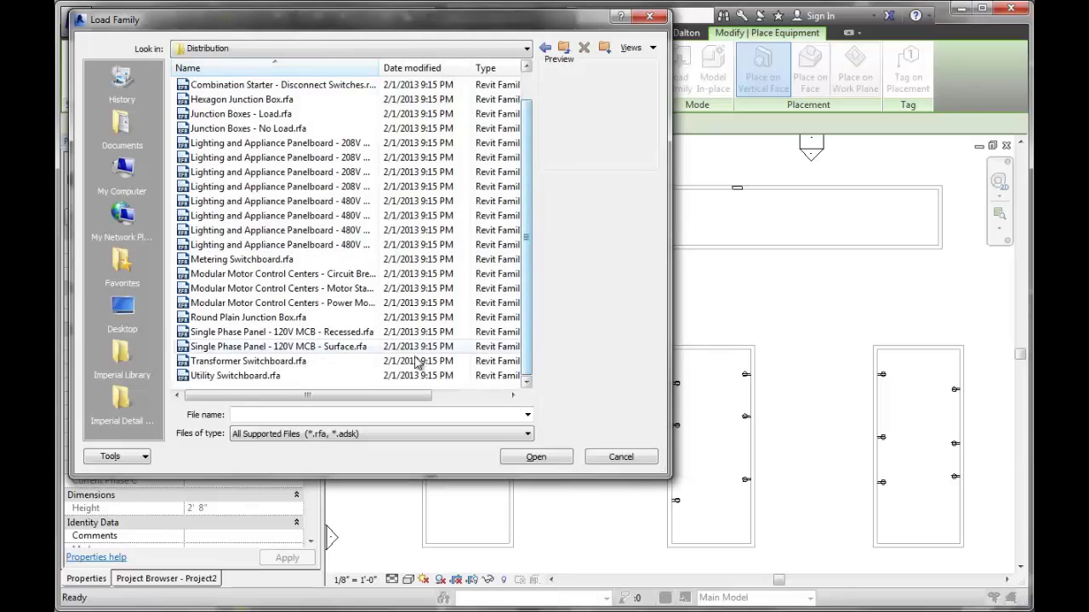
{"action": "left_click", "coordinate": [270, 347]}
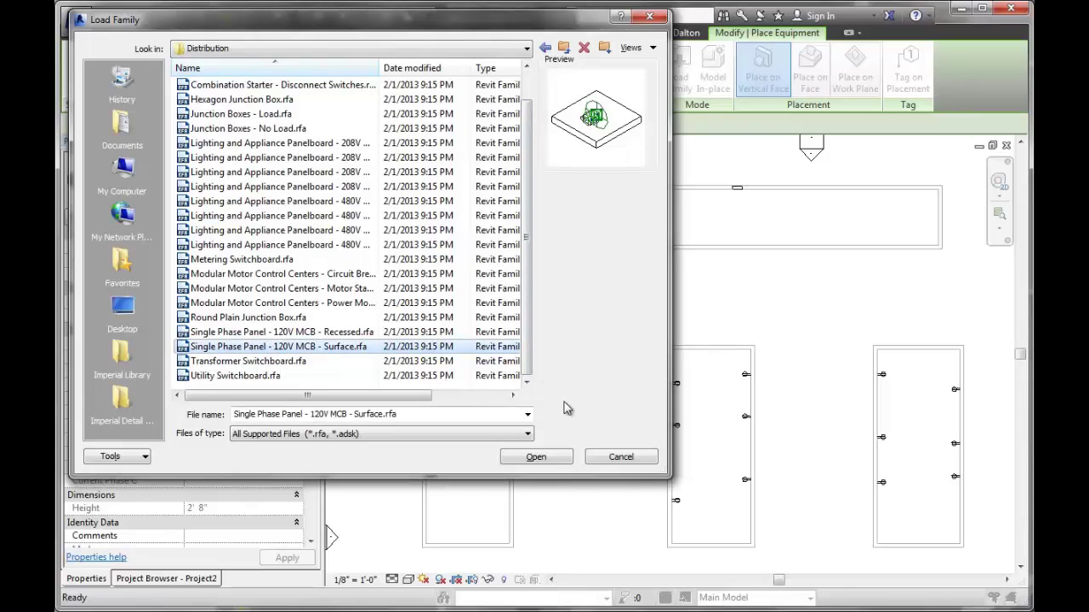
{"action": "left_click", "coordinate": [538, 458]}
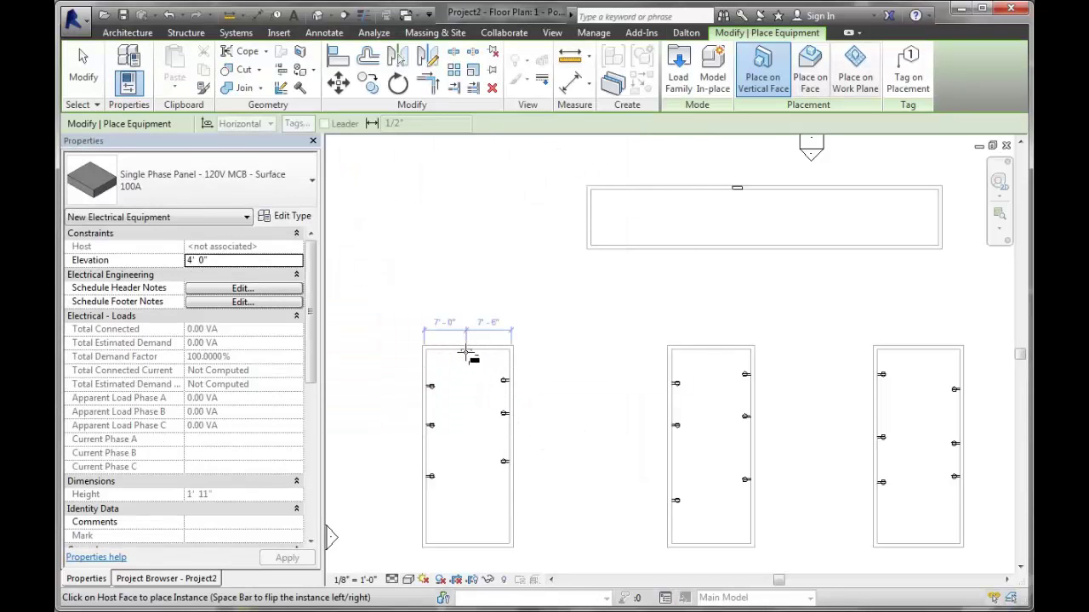
Place a 100A single phase surface panel on the upper wall of each of the three lower rooms
{"action": "left_click", "coordinate": [467, 352]}
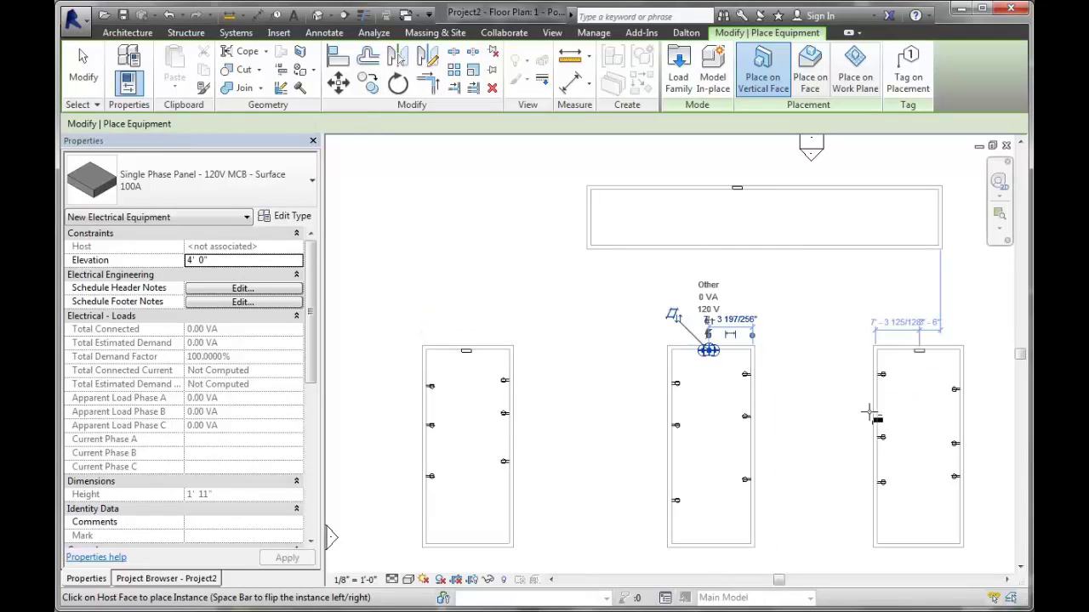
{"action": "key", "text": "Escape"}
{"action": "key", "text": "Escape"}
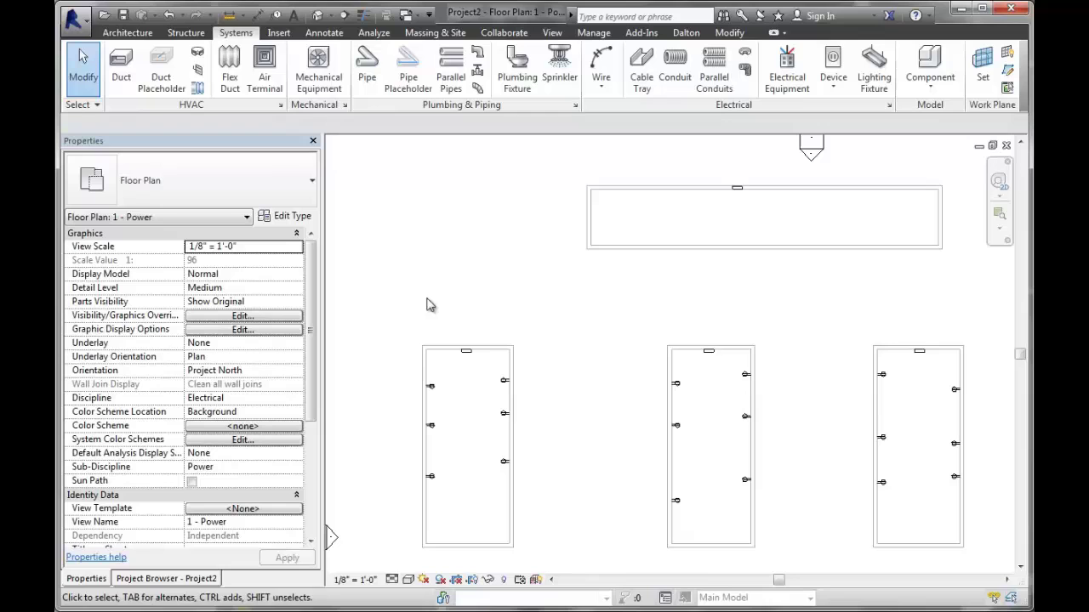
Duplicate the type of the leftmost room's single phase panel as "208v 2p"
{"action": "left_click_drag", "start_coordinate": [425, 297], "coordinate": [497, 365]}
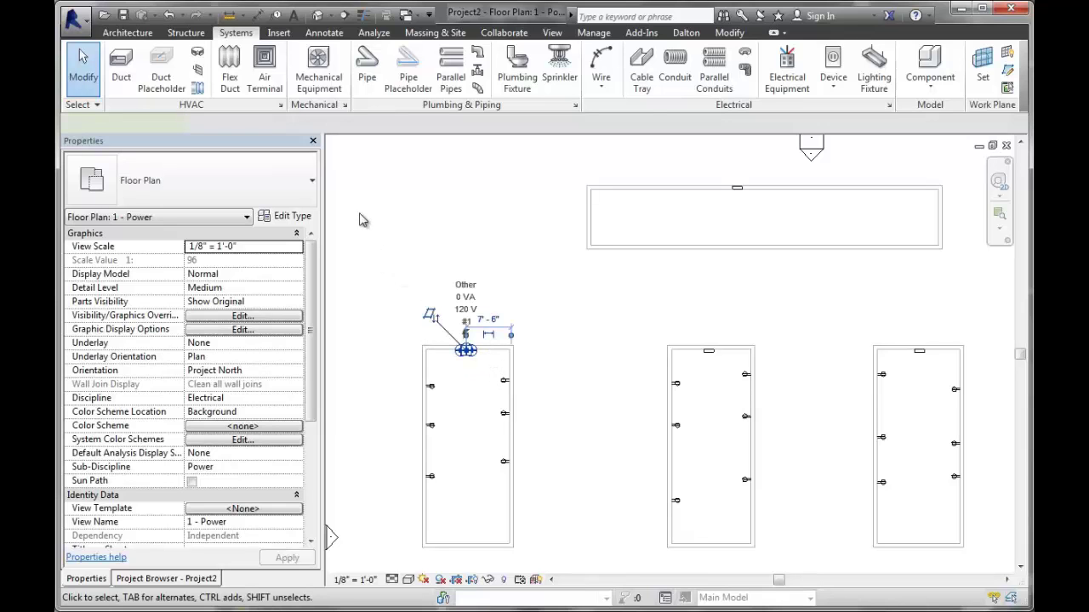
{"action": "left_click", "coordinate": [294, 218]}
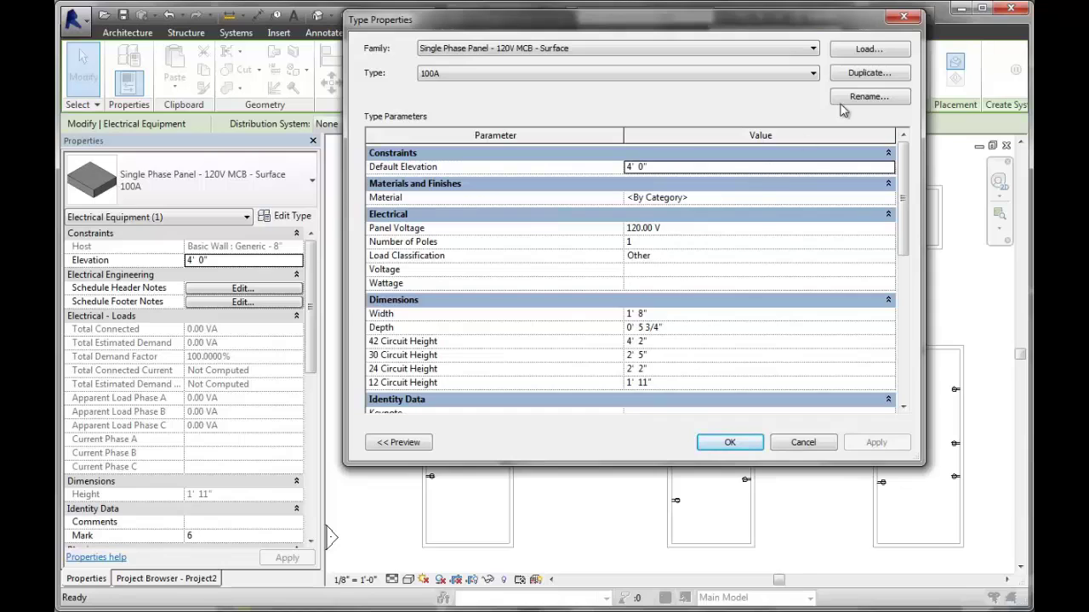
{"action": "left_click", "coordinate": [869, 75]}
{"action": "type", "text": "208v 2p"}
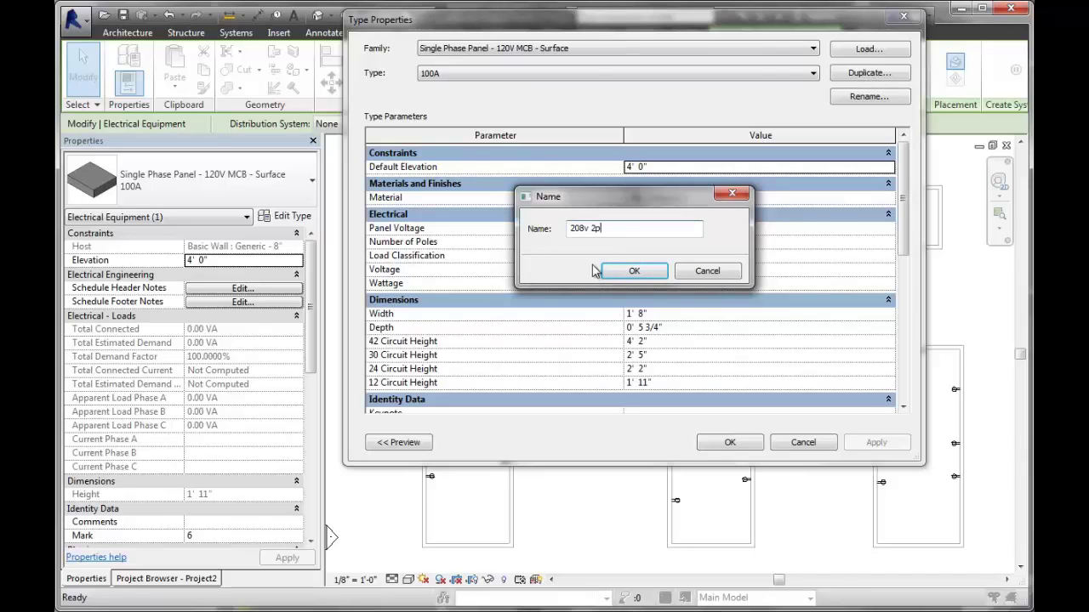
{"action": "left_click", "coordinate": [630, 270]}
Set the new panel type's Panel Voltage to 208 V and Number of Poles to 2
{"action": "left_click", "coordinate": [682, 228]}
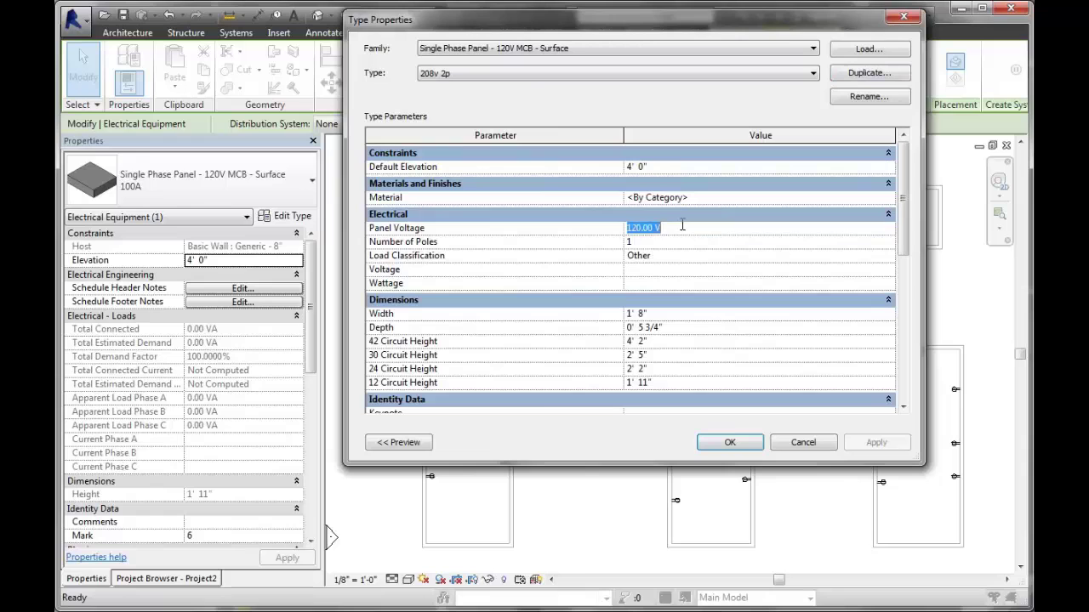
{"action": "type", "text": "208"}
{"action": "key", "text": "Tab"}
{"action": "type", "text": "2"}
{"action": "key", "text": "Tab"}
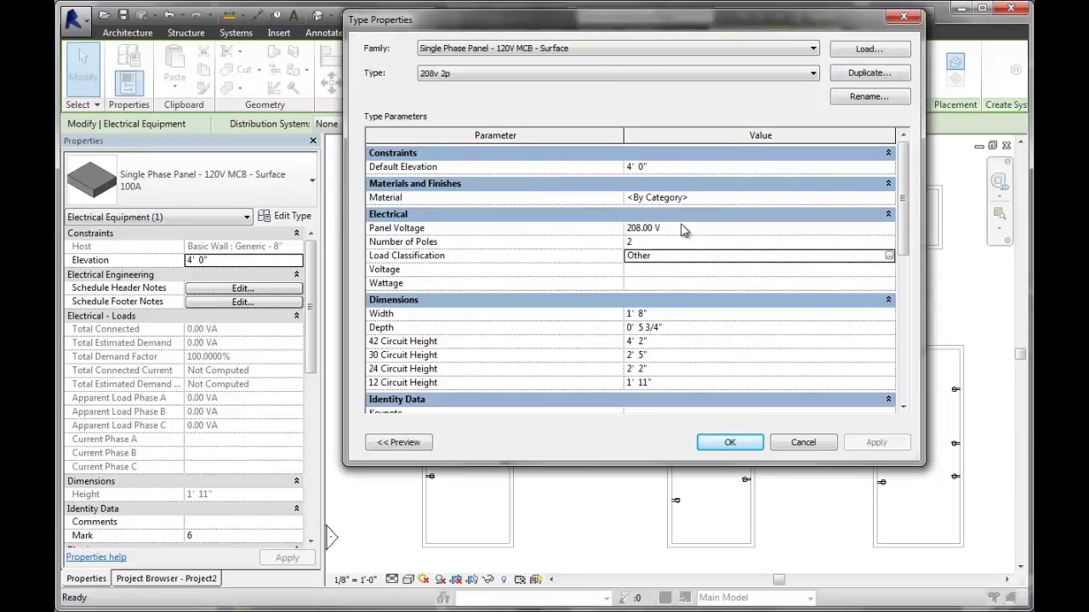
{"action": "left_click", "coordinate": [730, 441]}
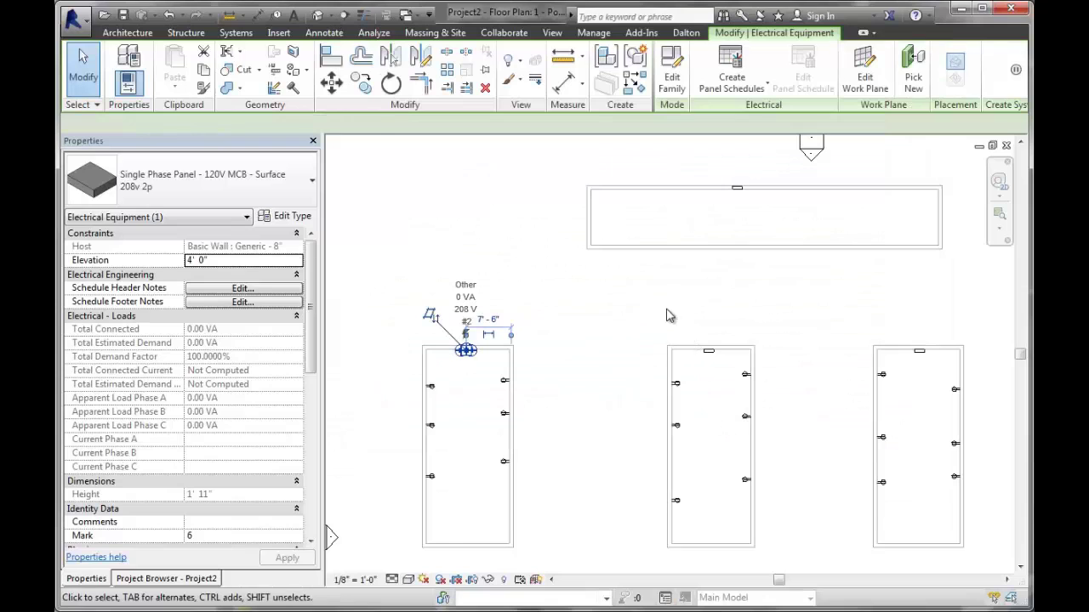
{"action": "key", "text": "Escape"}
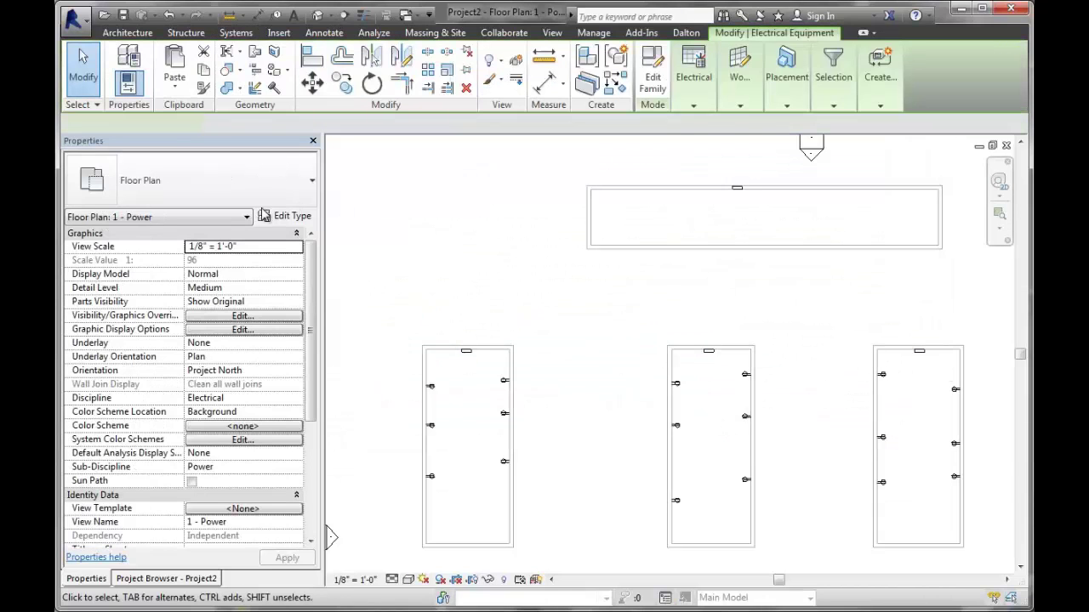
Change the panels in the middle and rightmost lower rooms to the 208v 2p type
{"action": "left_click", "coordinate": [251, 187]}
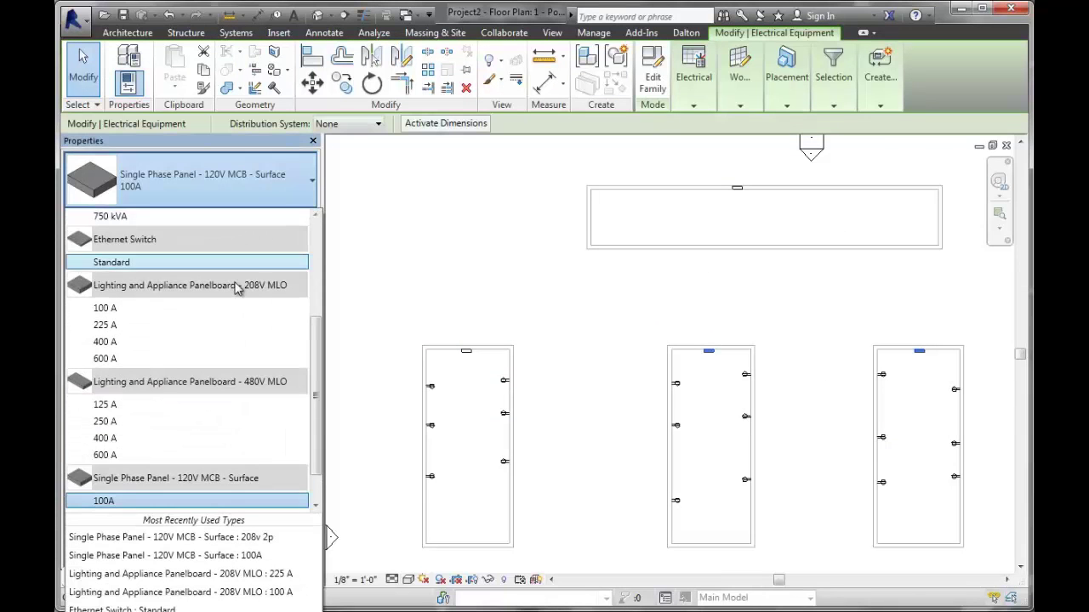
{"action": "scroll", "coordinate": [238, 323], "scroll_direction": "up", "scroll_amount": 3}
{"action": "scroll", "coordinate": [225, 366], "scroll_direction": "down", "scroll_amount": 3}
{"action": "scroll", "coordinate": [218, 434], "scroll_direction": "down", "scroll_amount": 1}
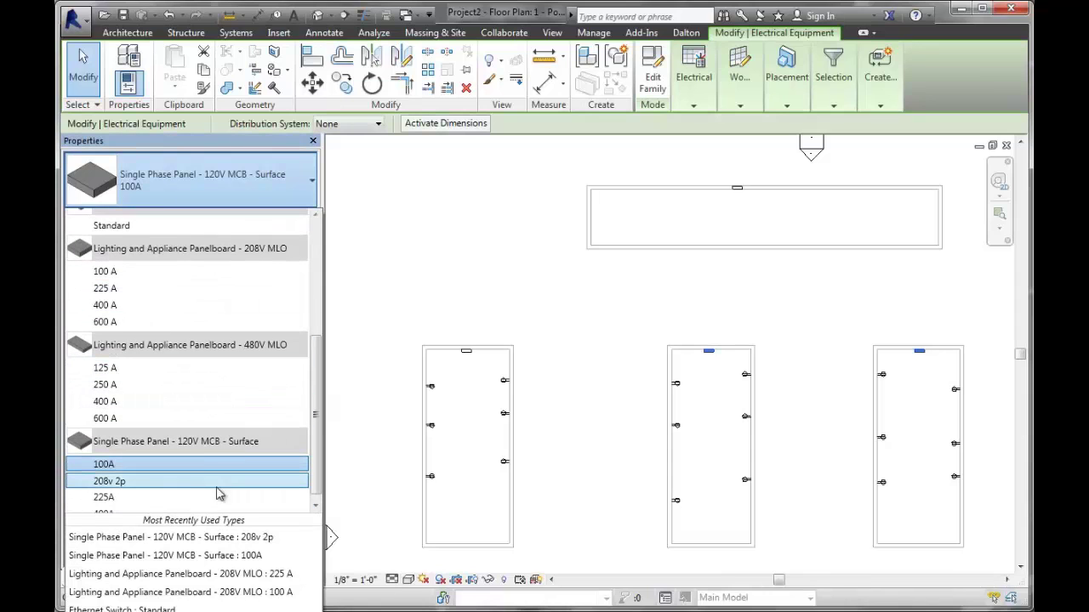
{"action": "left_click", "coordinate": [194, 481]}
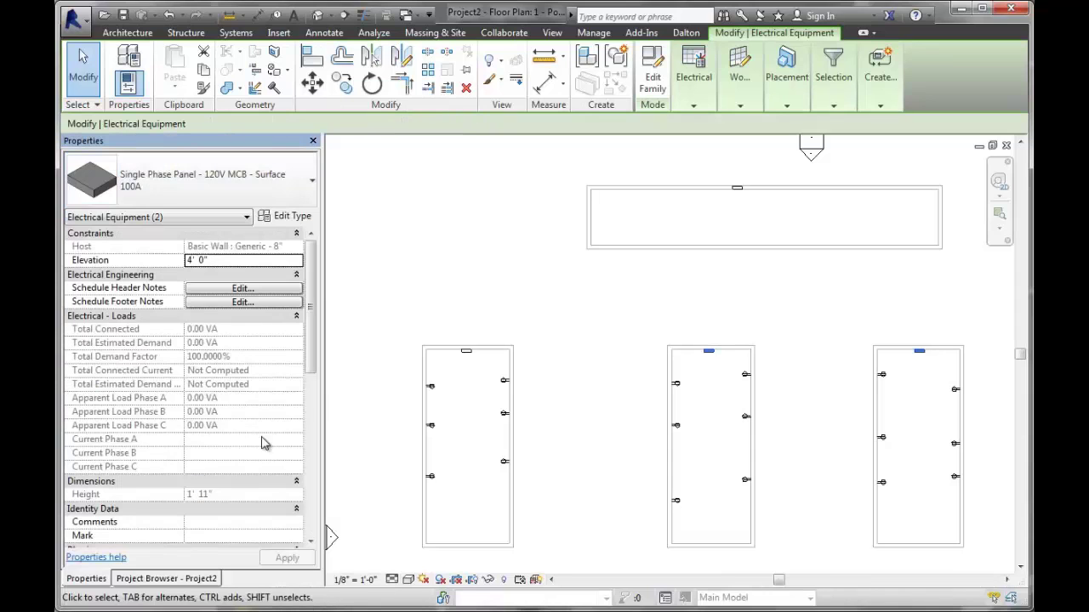
{"action": "left_click", "coordinate": [485, 285]}
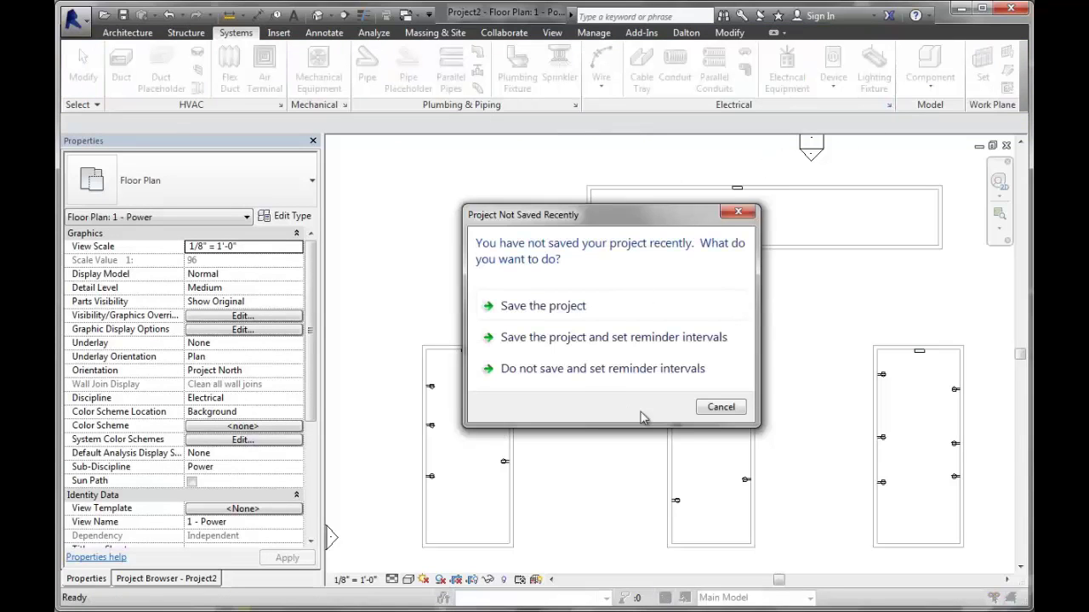
{"action": "left_click", "coordinate": [721, 406]}
Add a distribution system named "208/120 2-pole" in the Electrical Settings
{"action": "key", "text": "e"}
{"action": "key", "text": "s"}
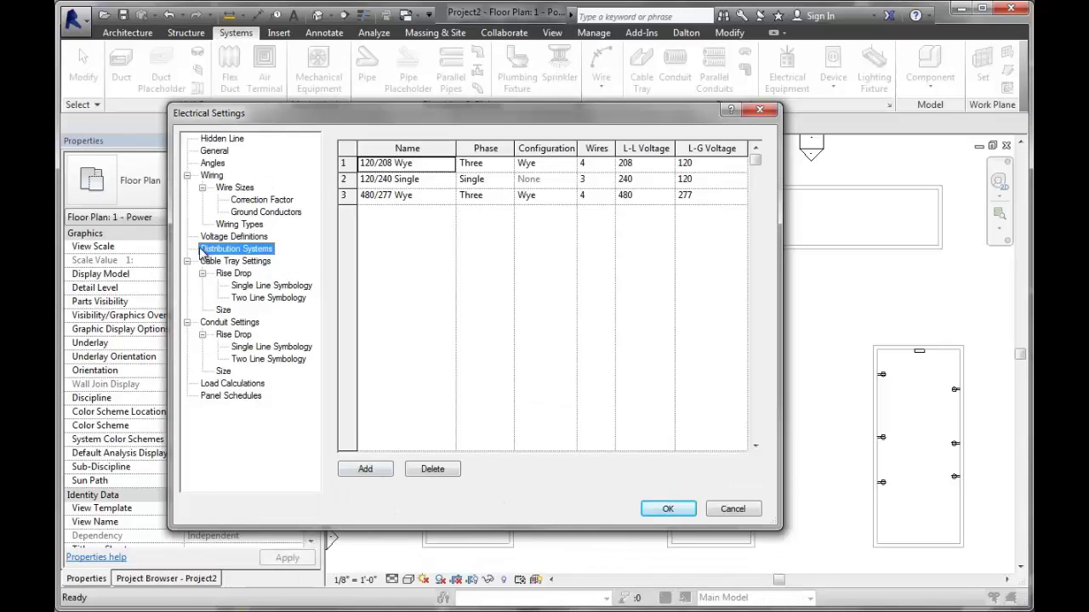
{"action": "left_click", "coordinate": [378, 475]}
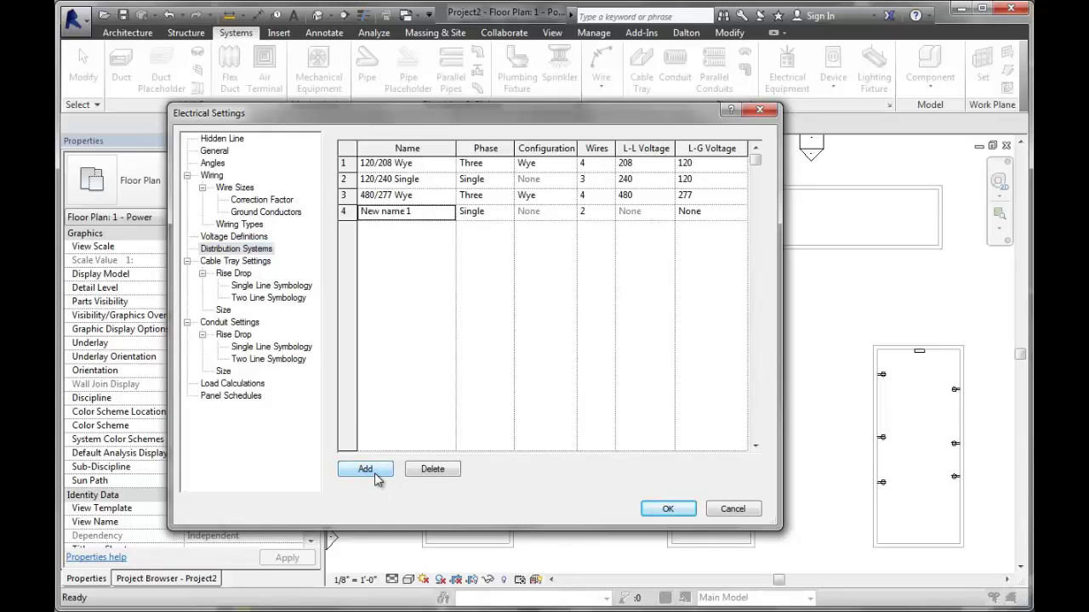
{"action": "type", "text": "208/12"}
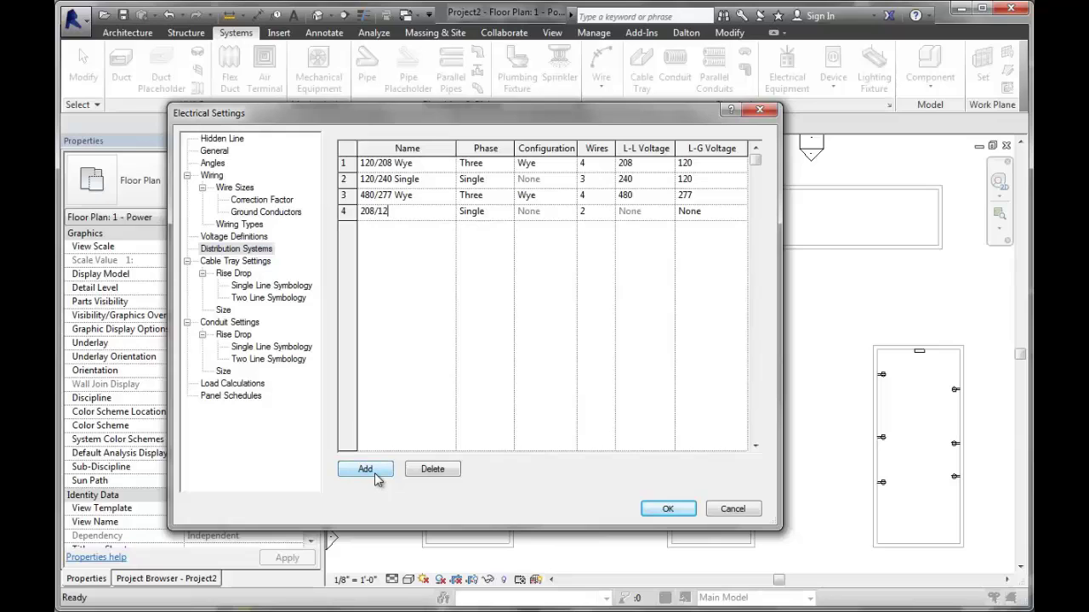
{"action": "type", "text": "0 2-pole"}
Set the 208/120 2-pole system to 3 wires, with an L-L voltage of 208 and an L-G voltage of 120
{"action": "left_click", "coordinate": [597, 214]}
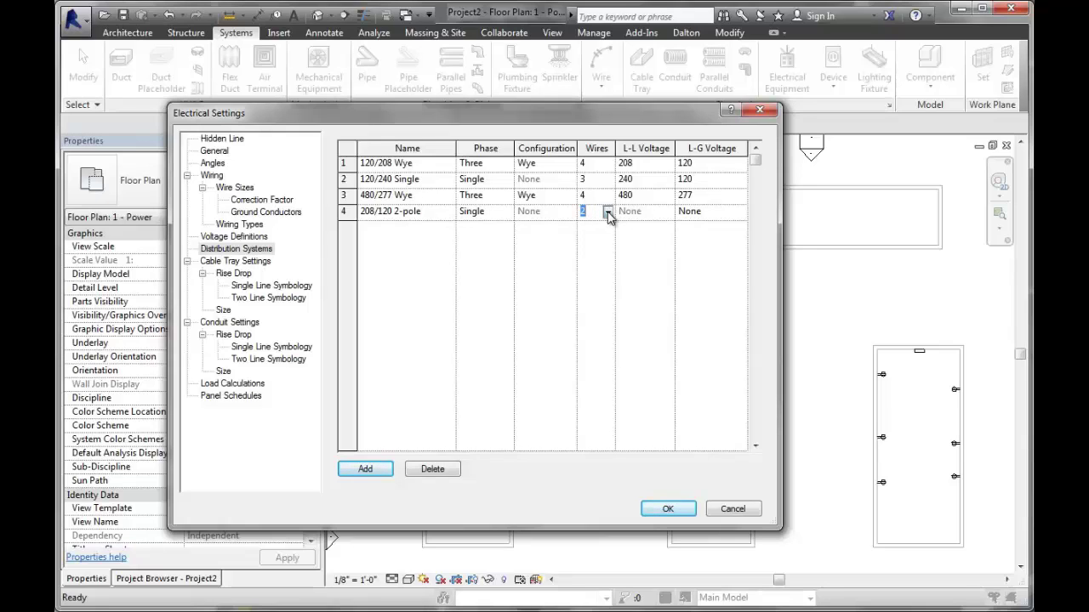
{"action": "left_click", "coordinate": [609, 214]}
{"action": "left_click", "coordinate": [593, 247]}
{"action": "left_click", "coordinate": [667, 217]}
{"action": "left_click", "coordinate": [667, 212]}
{"action": "left_click", "coordinate": [632, 250]}
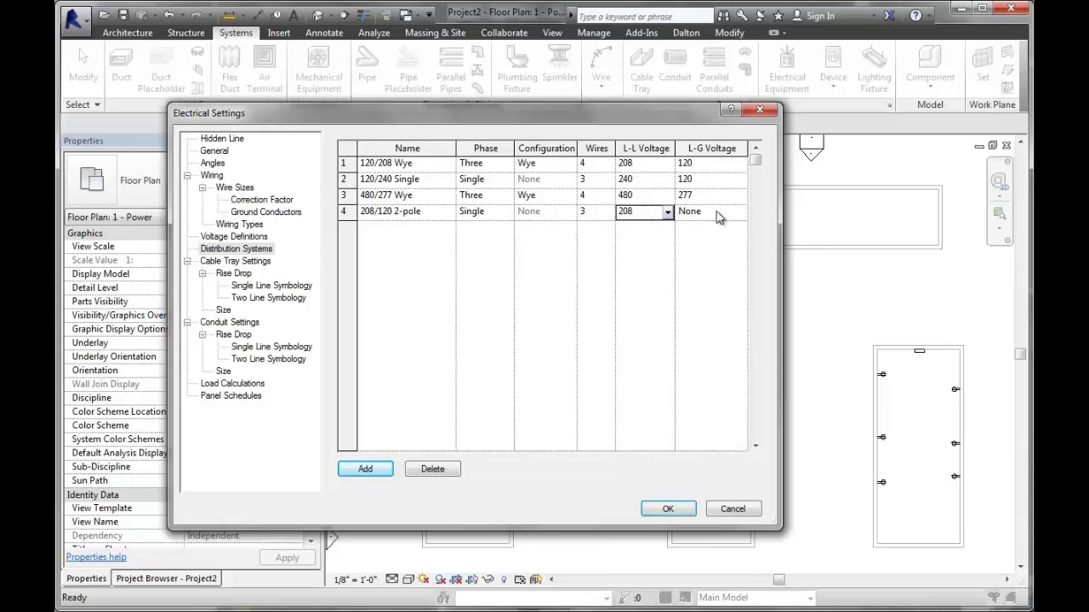
{"action": "left_click", "coordinate": [740, 215]}
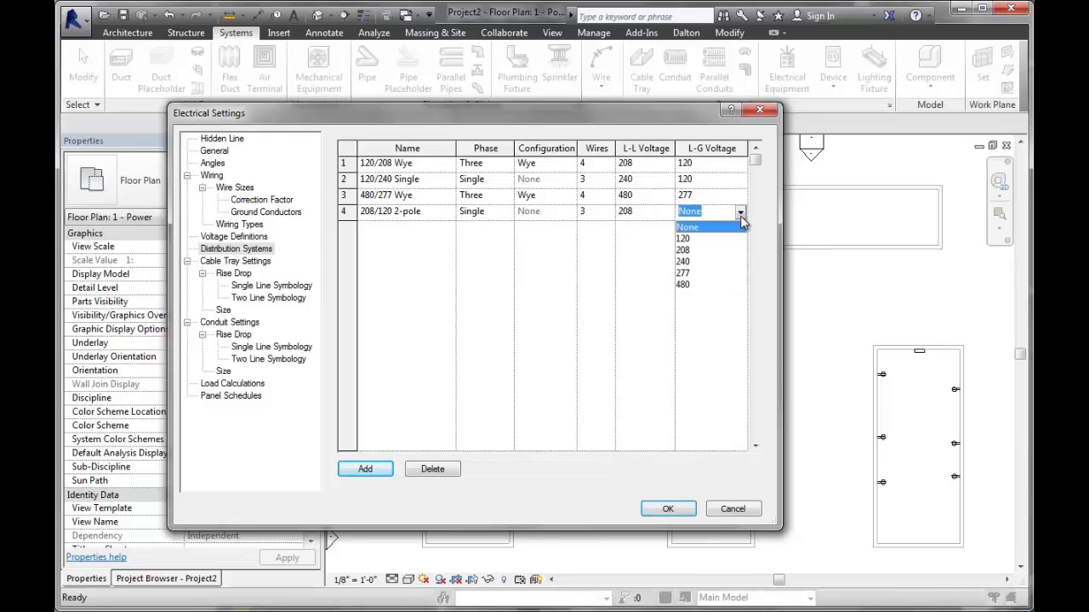
{"action": "left_click", "coordinate": [683, 238]}
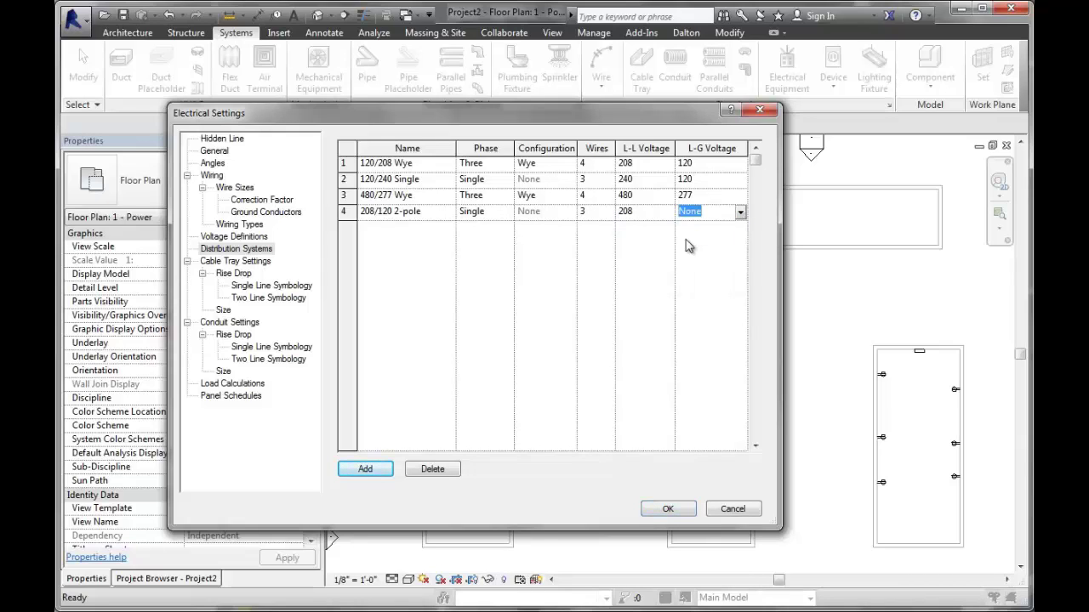
Accept the electrical settings and assign the 208/120 2-pole distribution system to the three lower room panels
{"action": "left_click", "coordinate": [669, 511]}
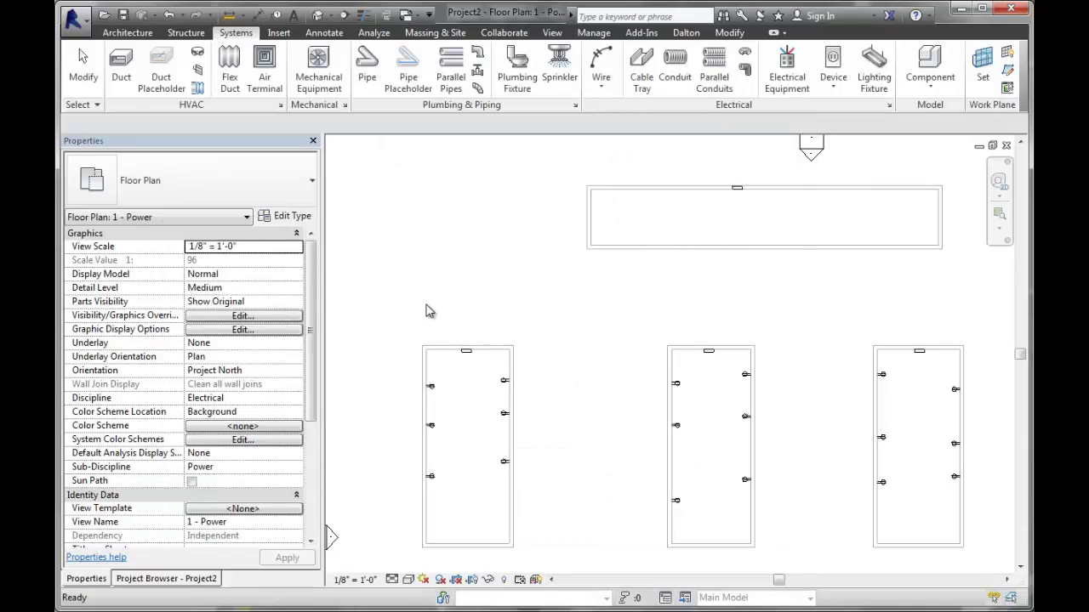
{"action": "left_click_drag", "start_coordinate": [411, 296], "coordinate": [950, 368]}
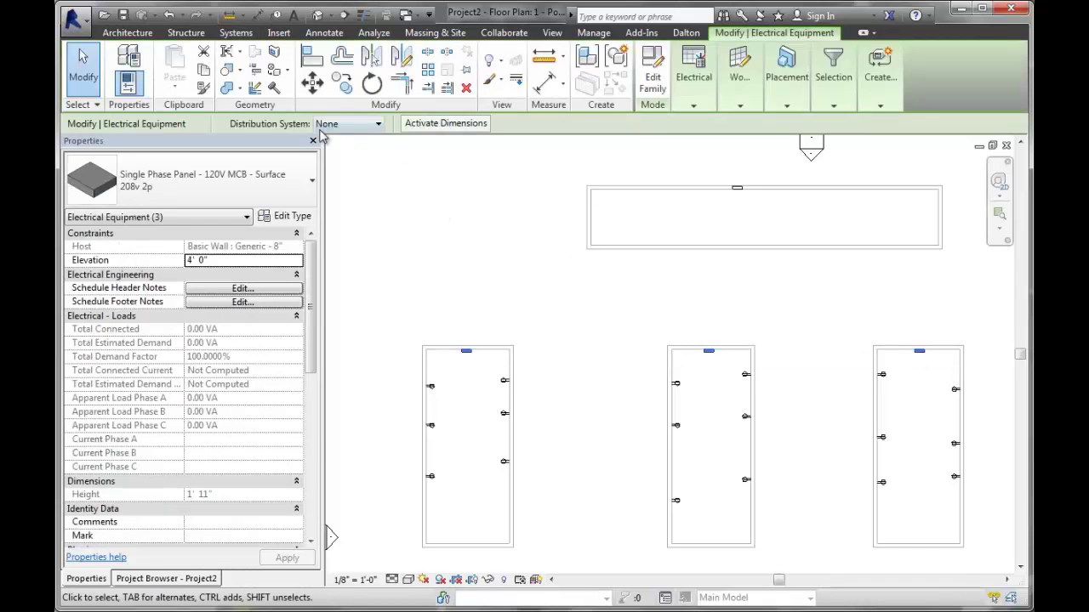
{"action": "left_click", "coordinate": [326, 125]}
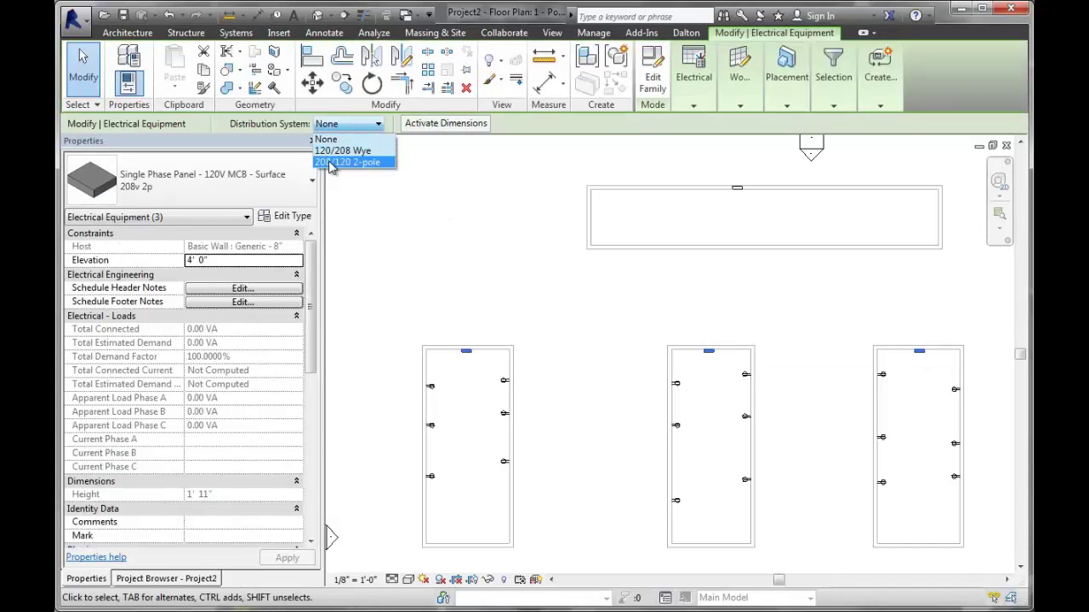
{"action": "left_click", "coordinate": [343, 162]}
{"action": "left_click", "coordinate": [462, 204]}
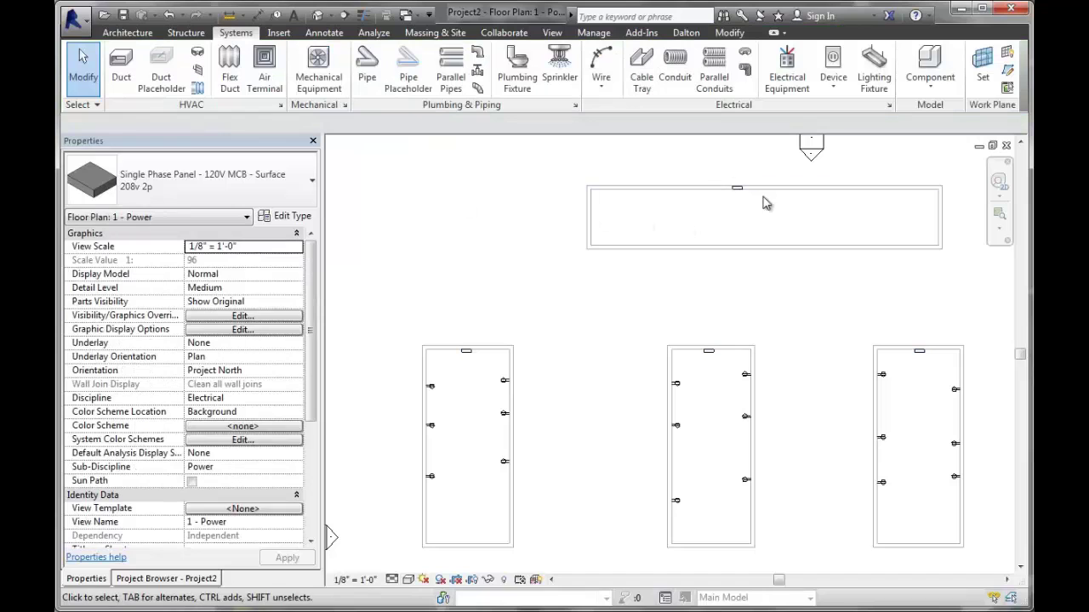
Assign the 120/208 Wye distribution system to the main panelboard in the upper room
{"action": "left_click", "coordinate": [736, 186]}
{"action": "left_click", "coordinate": [371, 125]}
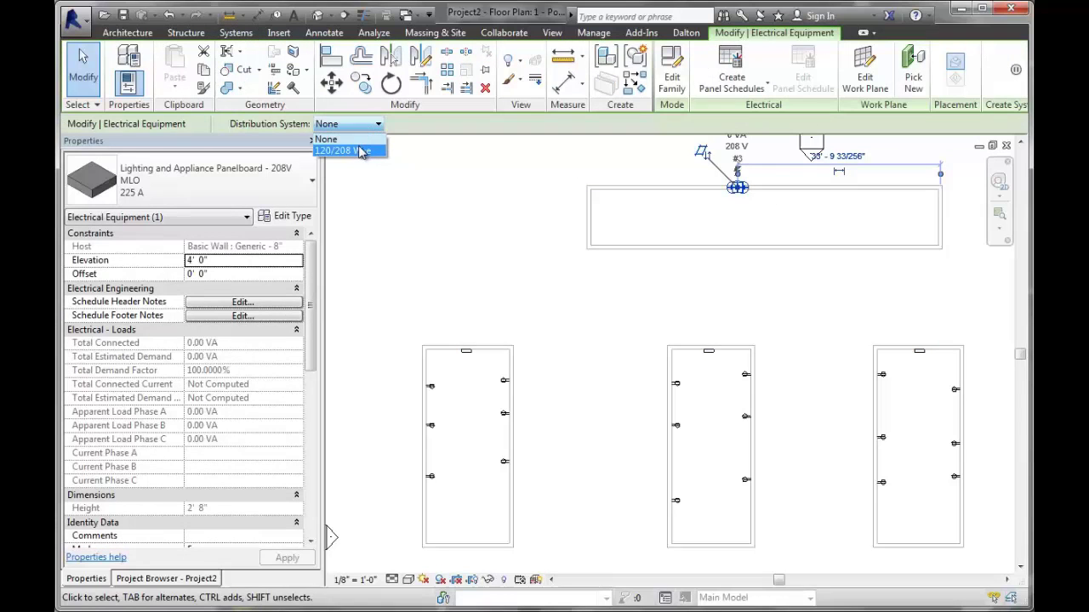
{"action": "left_click", "coordinate": [361, 150]}
{"action": "left_click", "coordinate": [518, 199]}
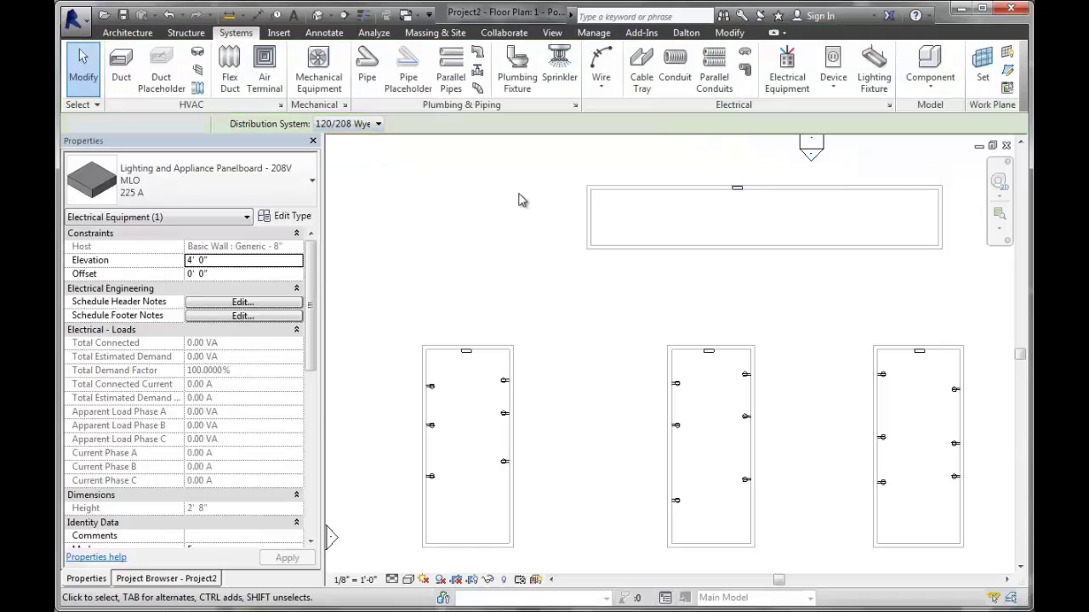
Create a power circuit for the leftmost room's panel and feed it from the main panelboard
{"action": "left_click", "coordinate": [468, 352]}
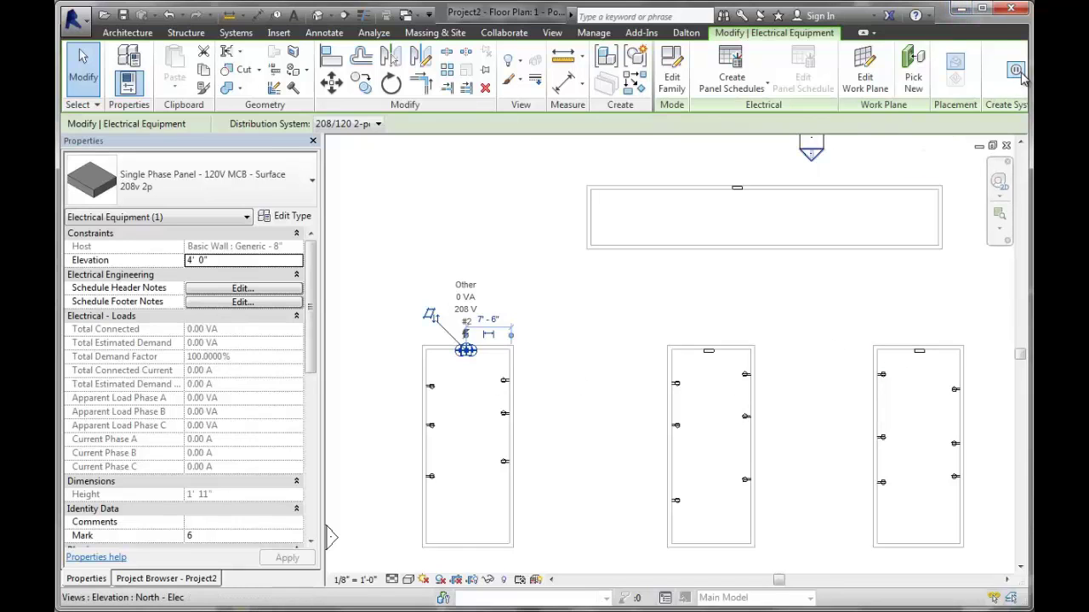
{"action": "left_click", "coordinate": [1014, 75]}
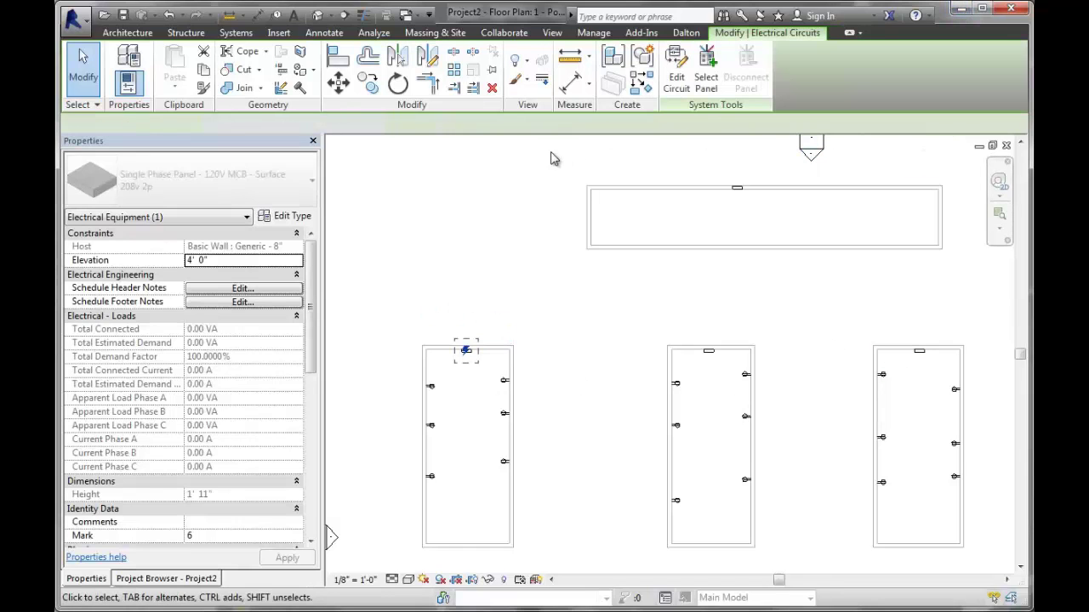
{"action": "left_click", "coordinate": [706, 76]}
{"action": "left_click", "coordinate": [712, 351]}
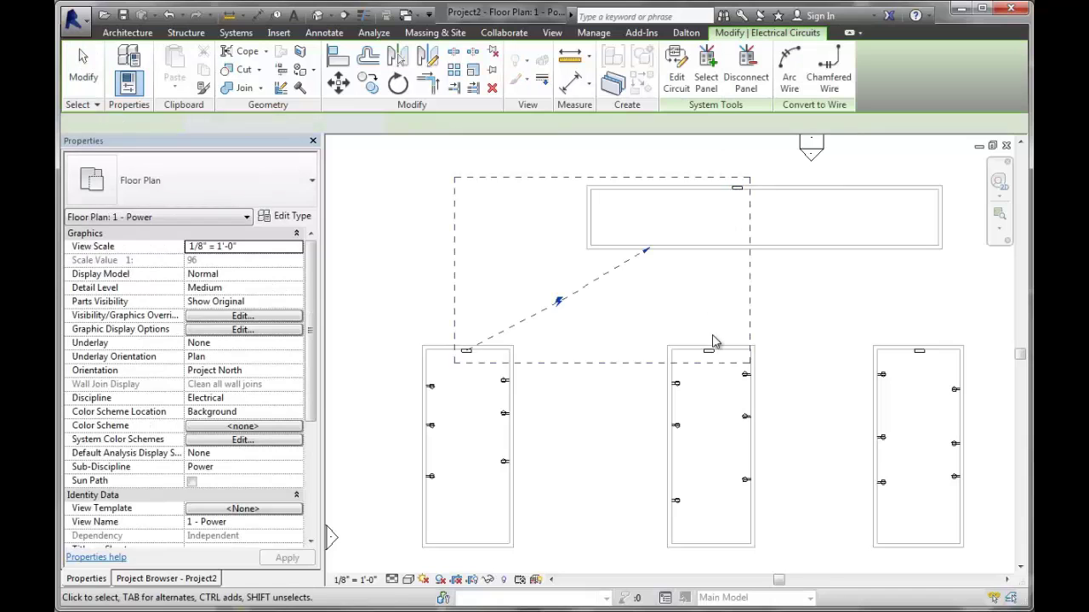
Create a power circuit for the middle room's panel and feed it from the main panelboard
{"action": "left_click", "coordinate": [713, 352]}
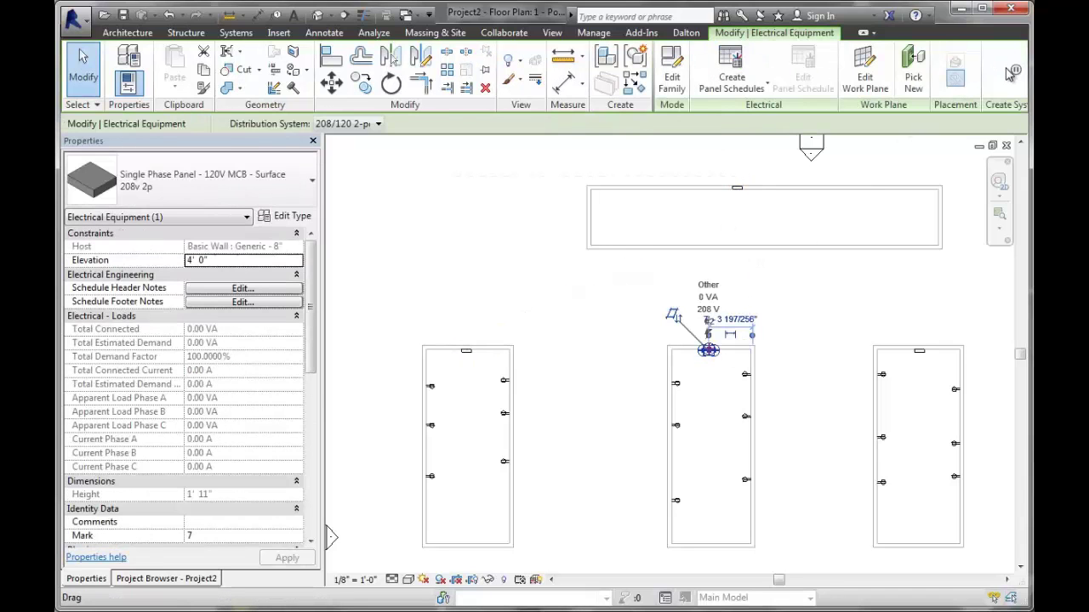
{"action": "left_click", "coordinate": [1012, 75]}
{"action": "left_click", "coordinate": [706, 77]}
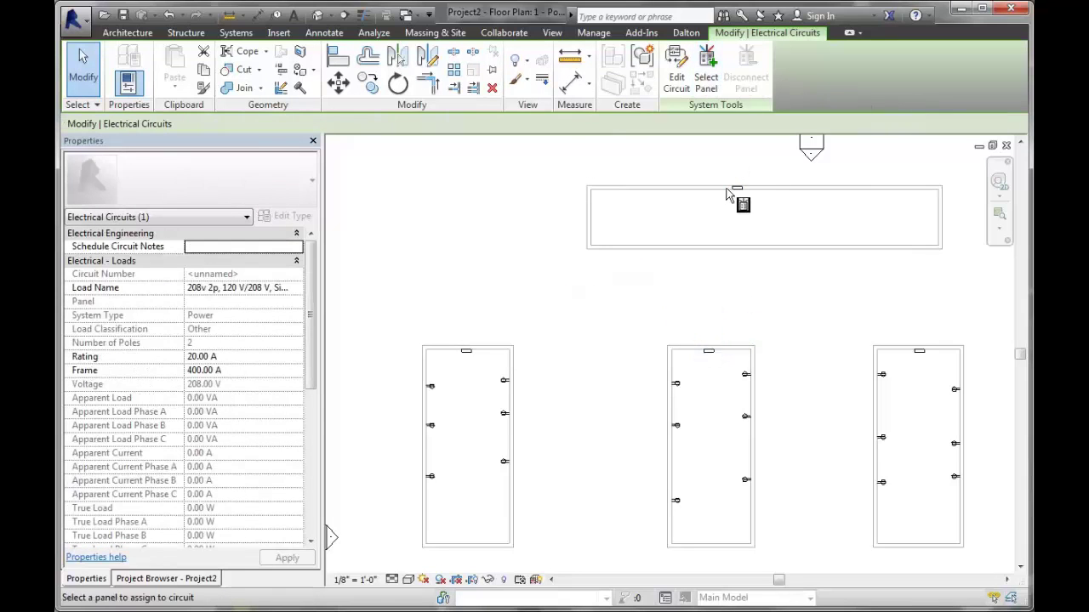
{"action": "left_click", "coordinate": [739, 185]}
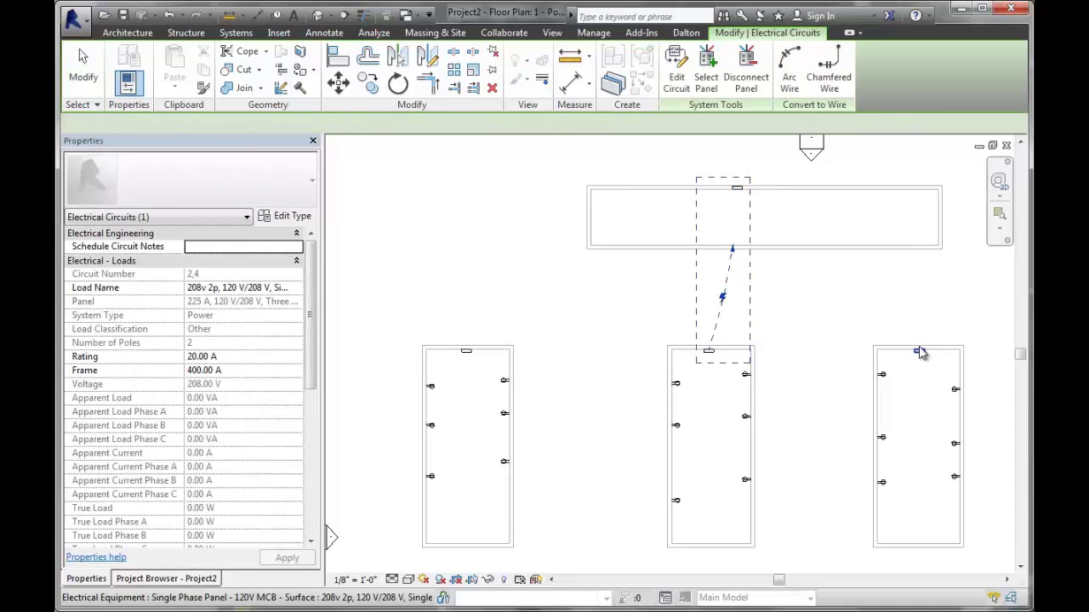
Create a power circuit for the rightmost room's panel and feed it from the main panelboard
{"action": "left_click", "coordinate": [934, 319]}
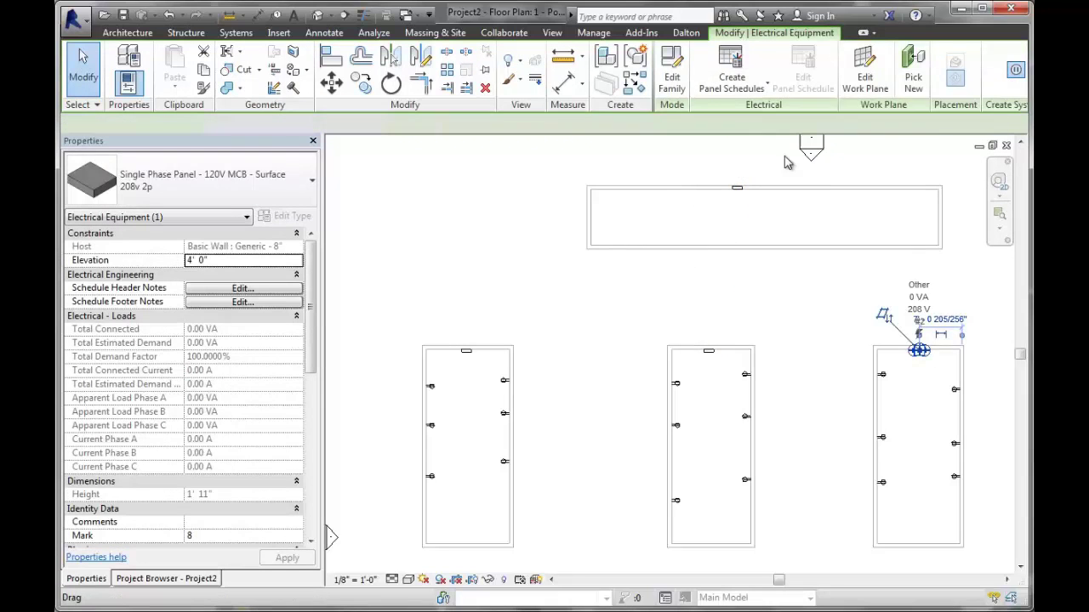
{"action": "left_click", "coordinate": [706, 79]}
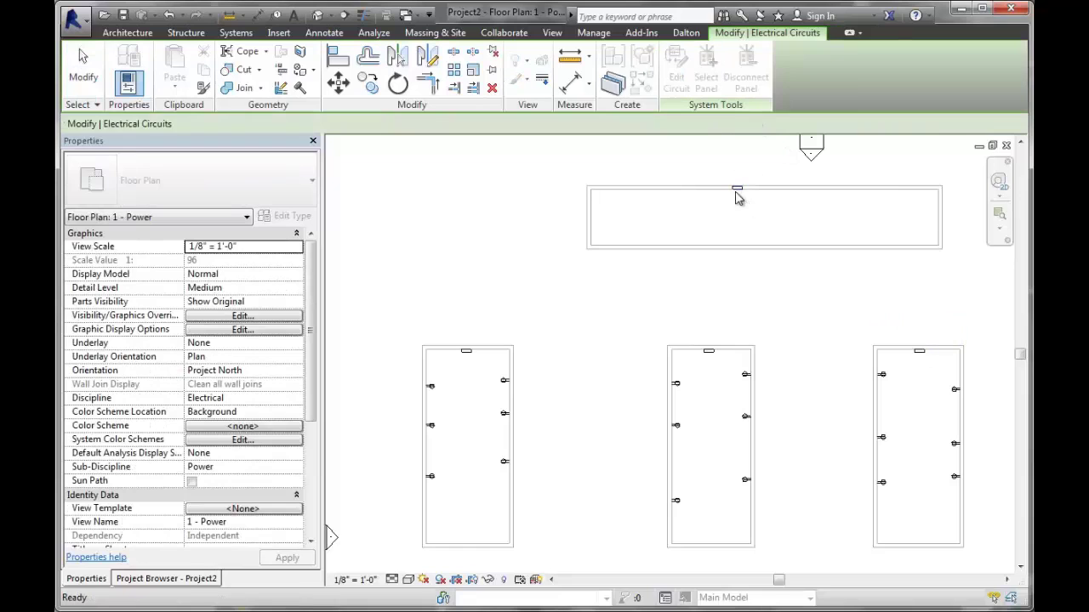
{"action": "left_click", "coordinate": [736, 187]}
{"action": "left_click", "coordinate": [639, 291]}
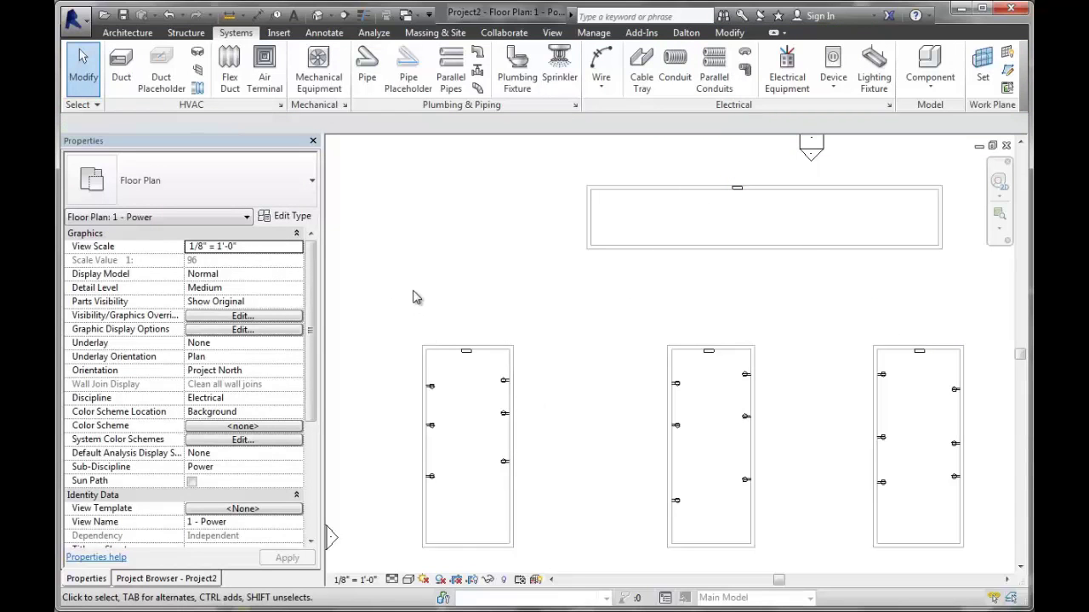
{"action": "left_click_drag", "start_coordinate": [413, 297], "coordinate": [507, 380]}
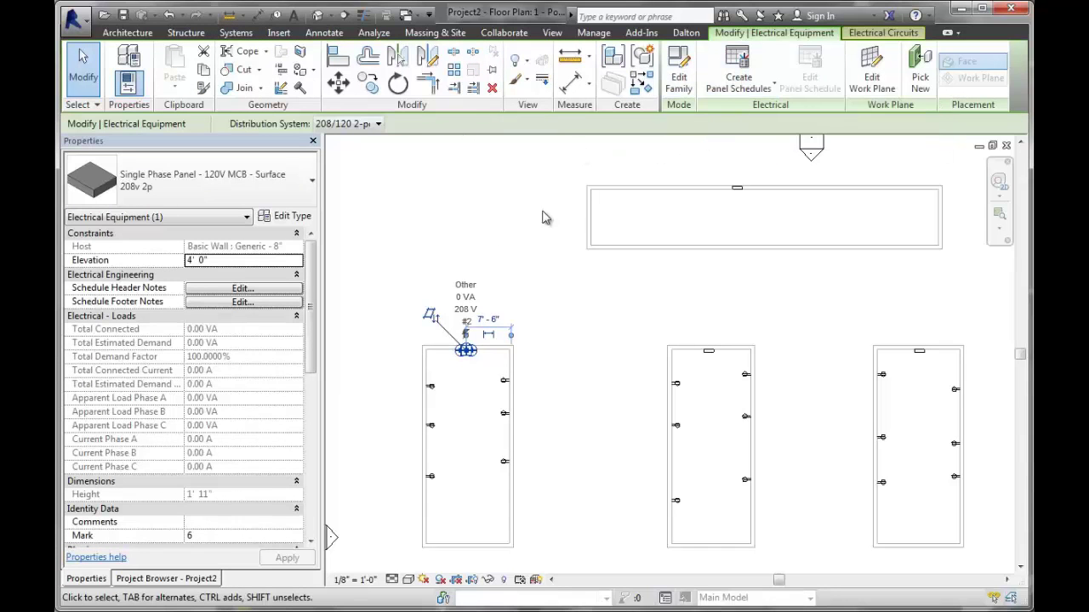
{"action": "left_click", "coordinate": [499, 235]}
{"action": "left_click", "coordinate": [593, 33]}
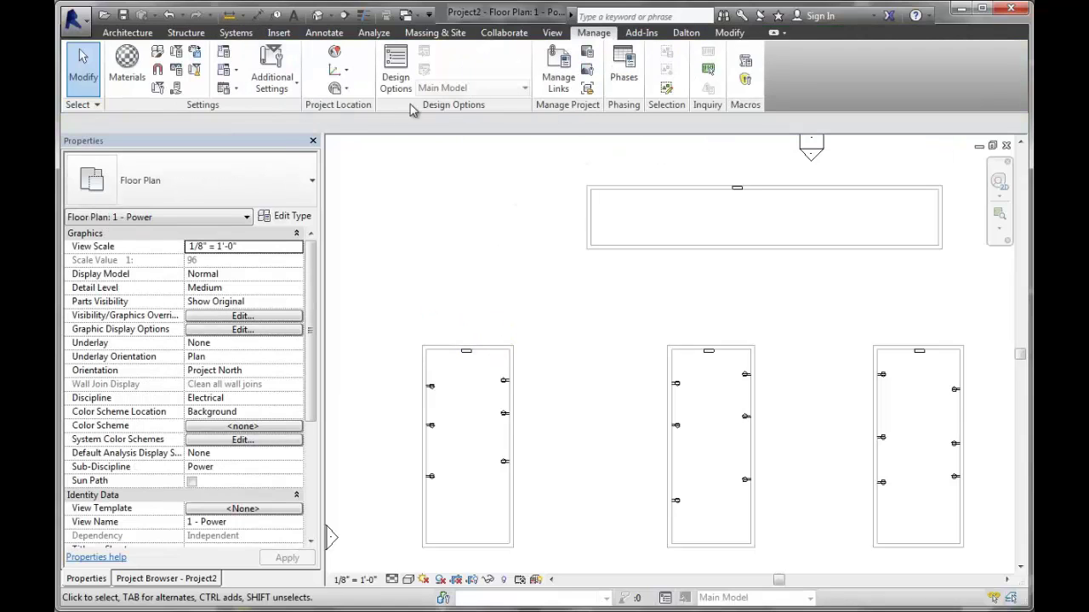
Create a panel schedule for the main panelboard using the default template
{"action": "left_click", "coordinate": [734, 185]}
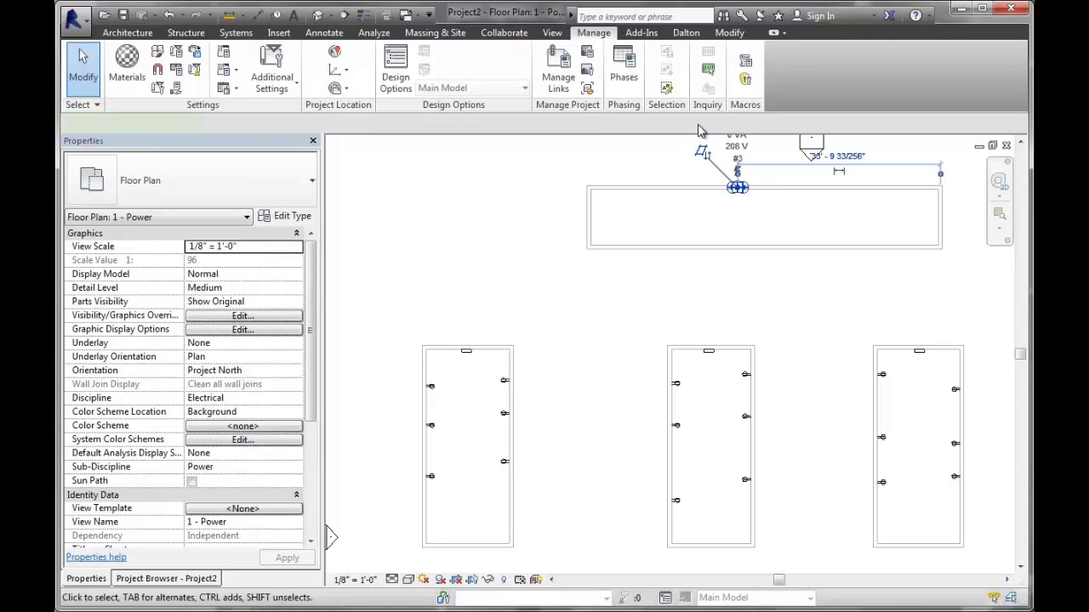
{"action": "left_click", "coordinate": [731, 81]}
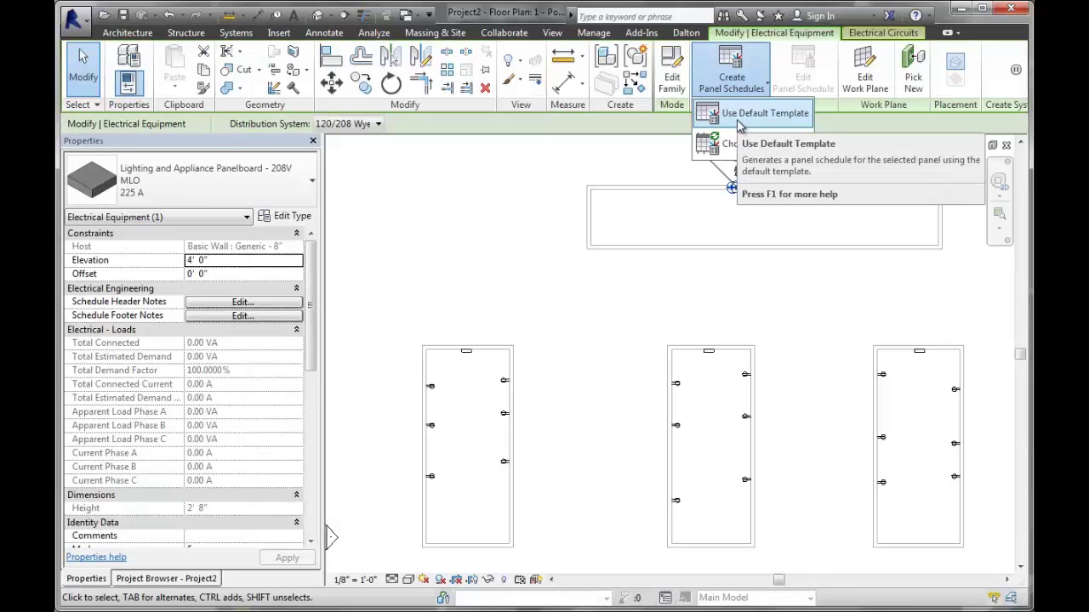
{"action": "left_click", "coordinate": [748, 114]}
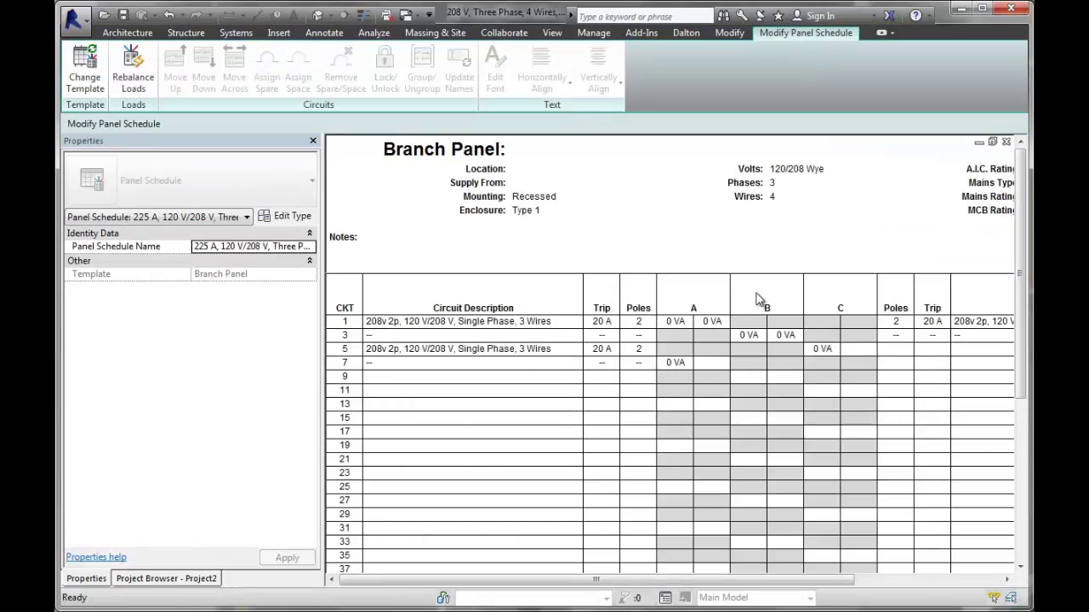
Check the pole entries of the three two-pole room panel circuits in the main panelboard's schedule and close the schedule
{"action": "left_click", "coordinate": [640, 336]}
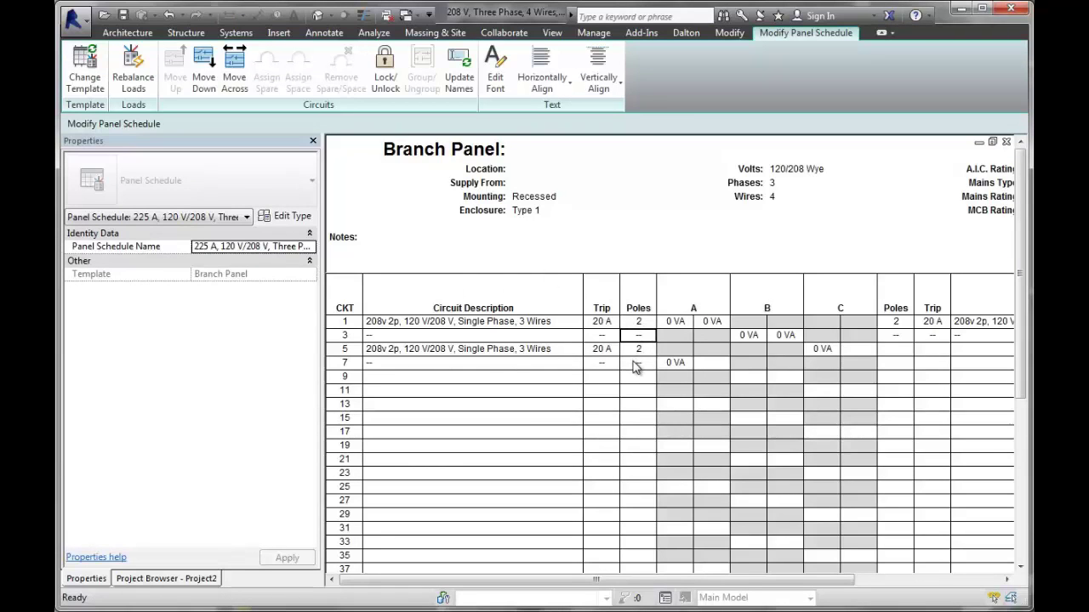
{"action": "left_click", "coordinate": [638, 364]}
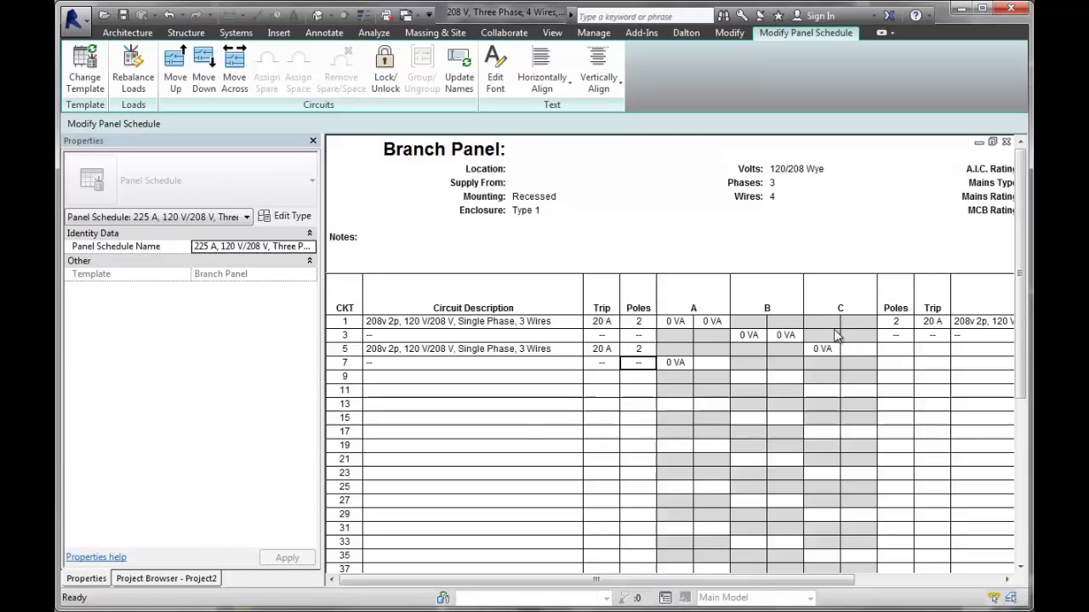
{"action": "left_click", "coordinate": [893, 335]}
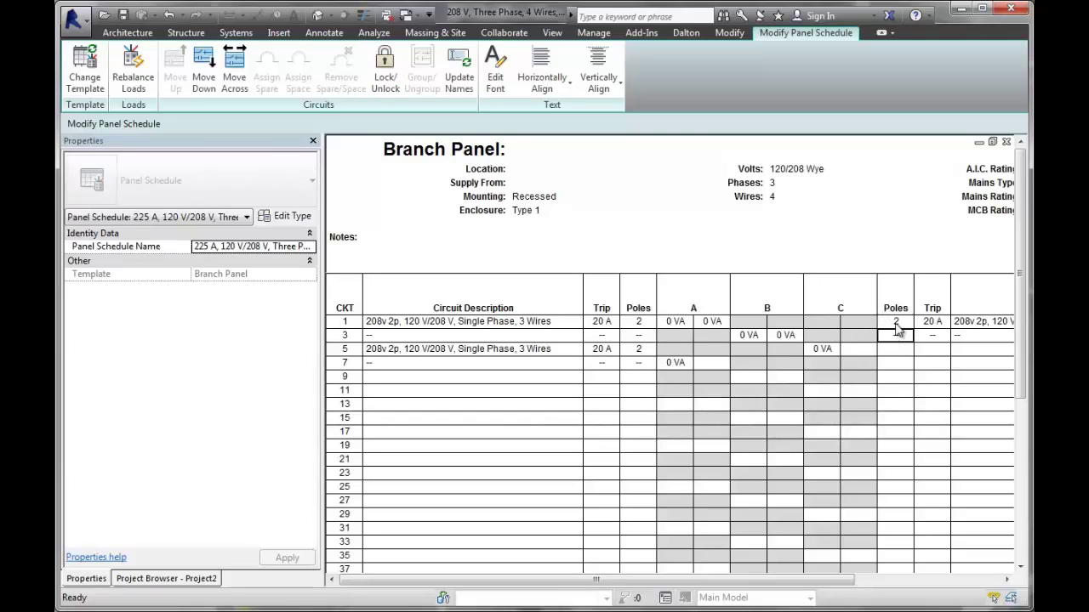
{"action": "left_click", "coordinate": [895, 323]}
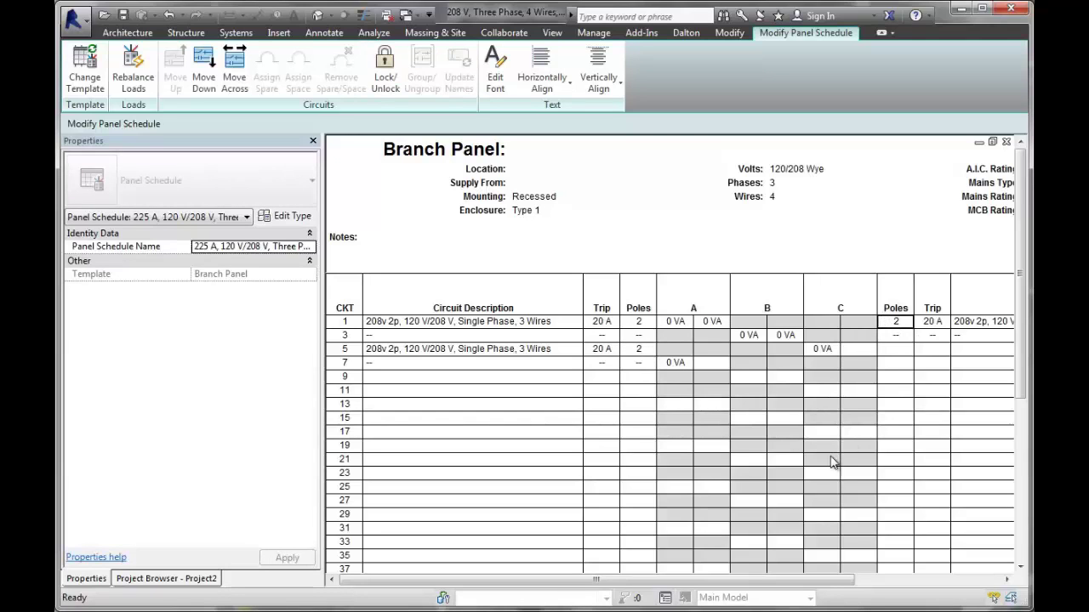
{"action": "left_click", "coordinate": [1007, 143]}
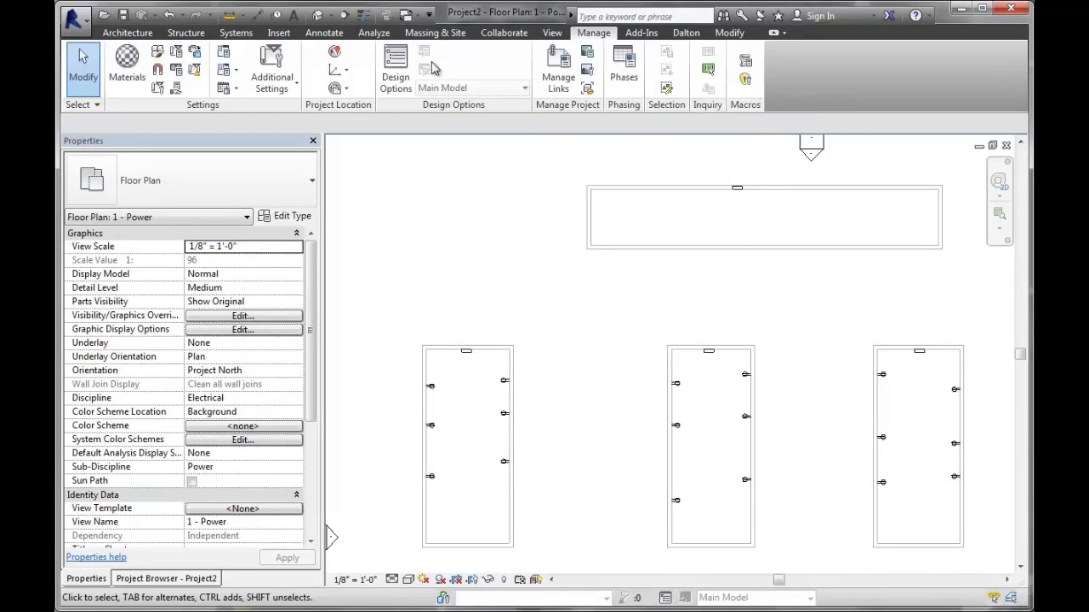
Review the available Branch Panel templates in Manage Panel Schedule Templates and close the dialog
{"action": "left_click", "coordinate": [235, 71]}
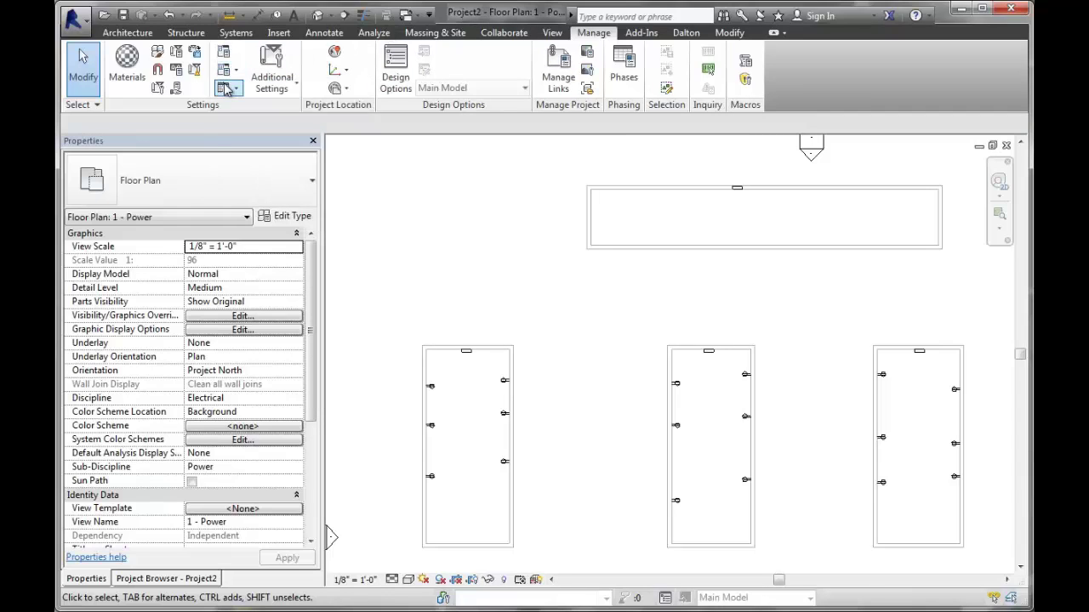
{"action": "left_click", "coordinate": [230, 89]}
{"action": "left_click", "coordinate": [255, 118]}
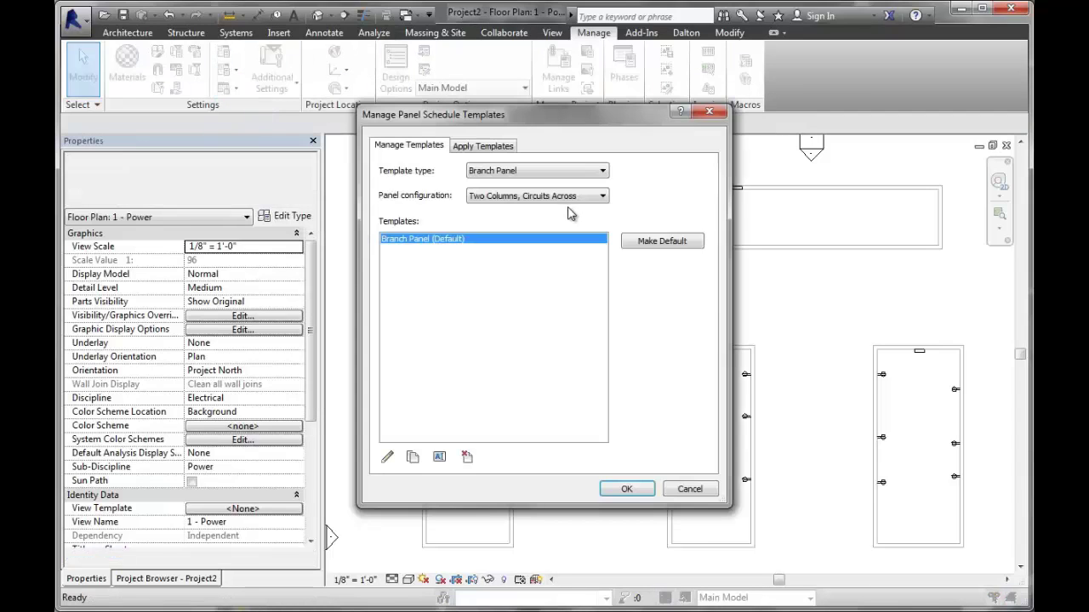
{"action": "left_click", "coordinate": [626, 489]}
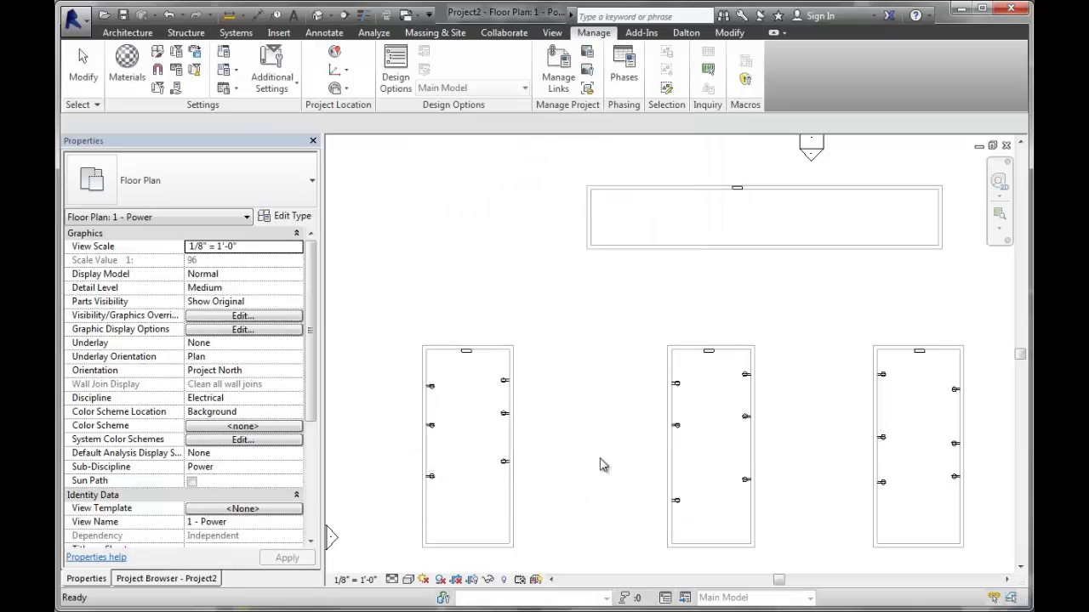
Inspect the default Branch Panel template's Circuit Table options for single-phase panels and leave the template editor without saving
{"action": "left_click", "coordinate": [233, 90]}
{"action": "left_click", "coordinate": [243, 142]}
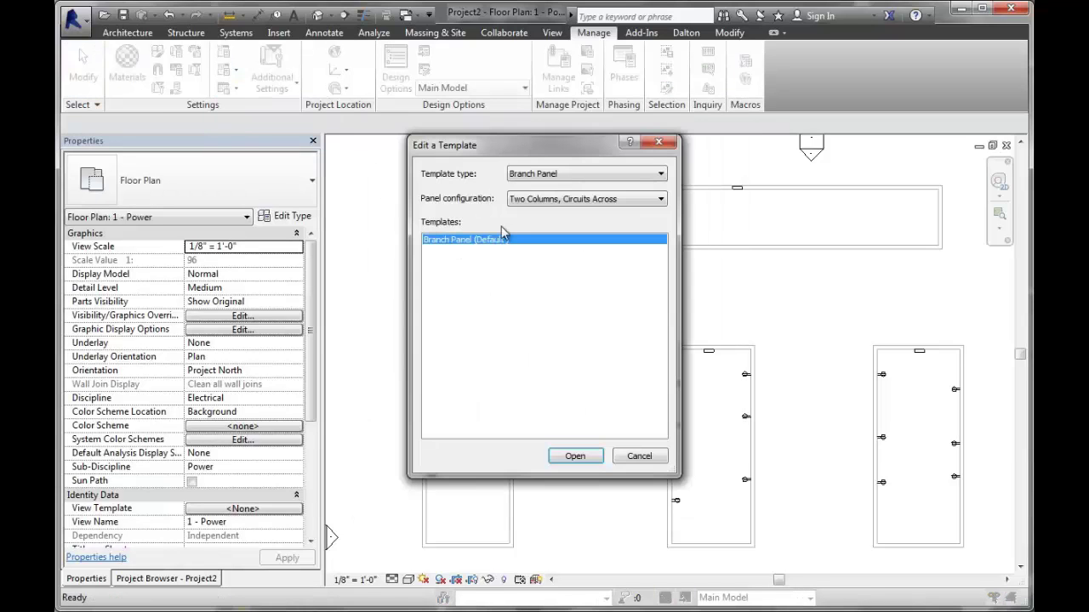
{"action": "left_click", "coordinate": [575, 457]}
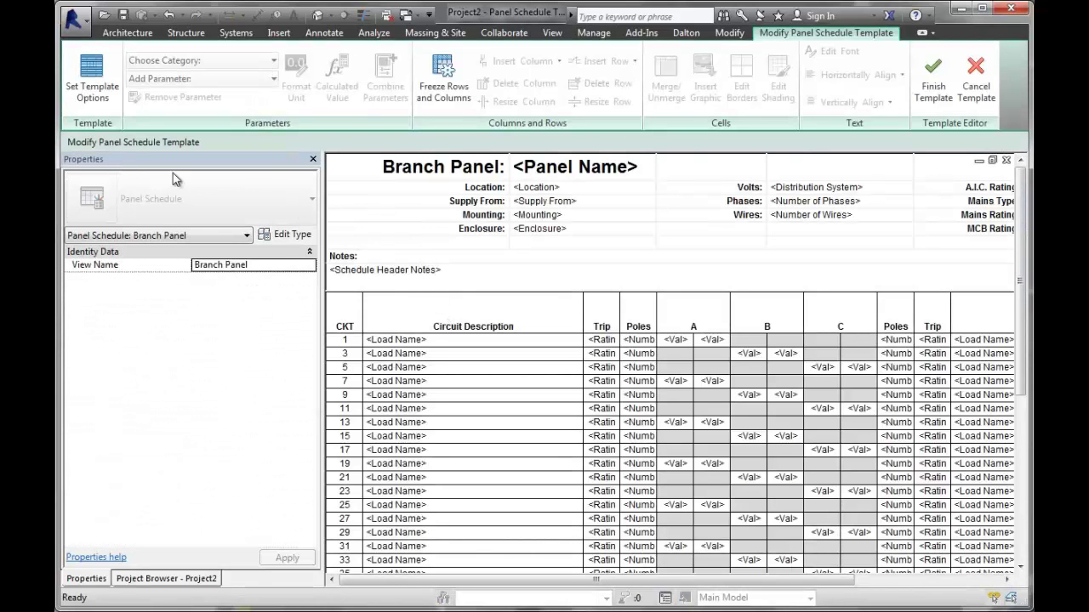
{"action": "left_click", "coordinate": [91, 77]}
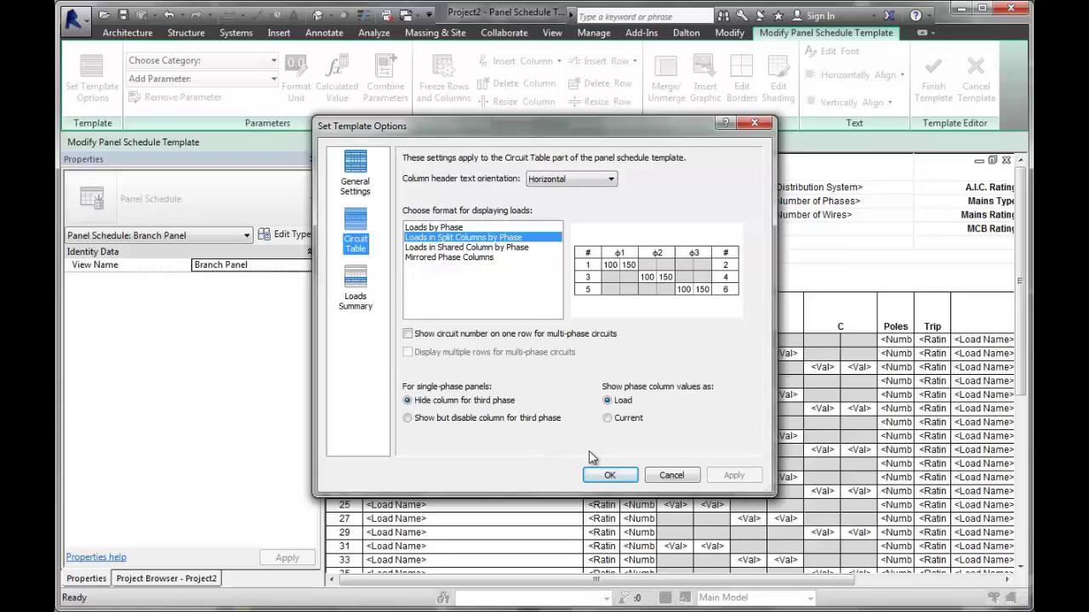
{"action": "left_click", "coordinate": [607, 478]}
{"action": "left_click", "coordinate": [610, 476]}
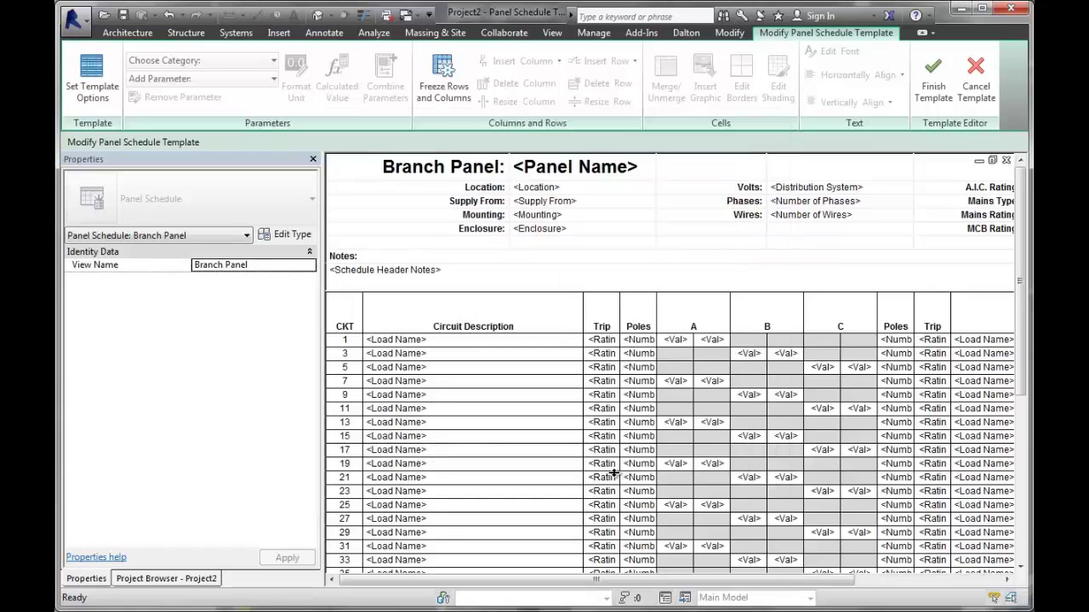
{"action": "left_click", "coordinate": [979, 89]}
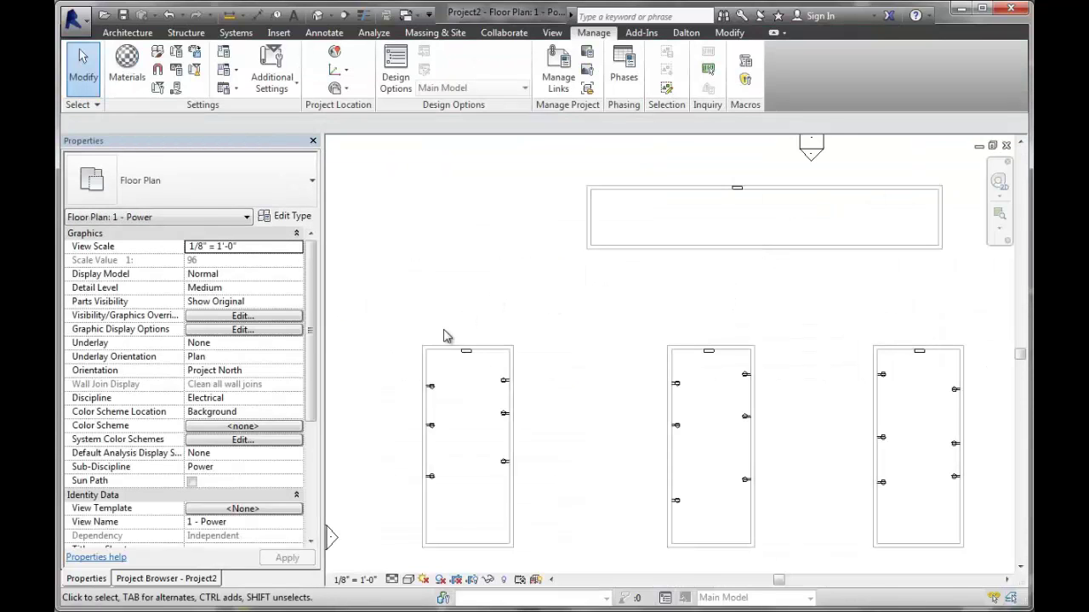
Create a panel schedule for the leftmost room's panel using the default template
{"action": "left_click", "coordinate": [467, 353]}
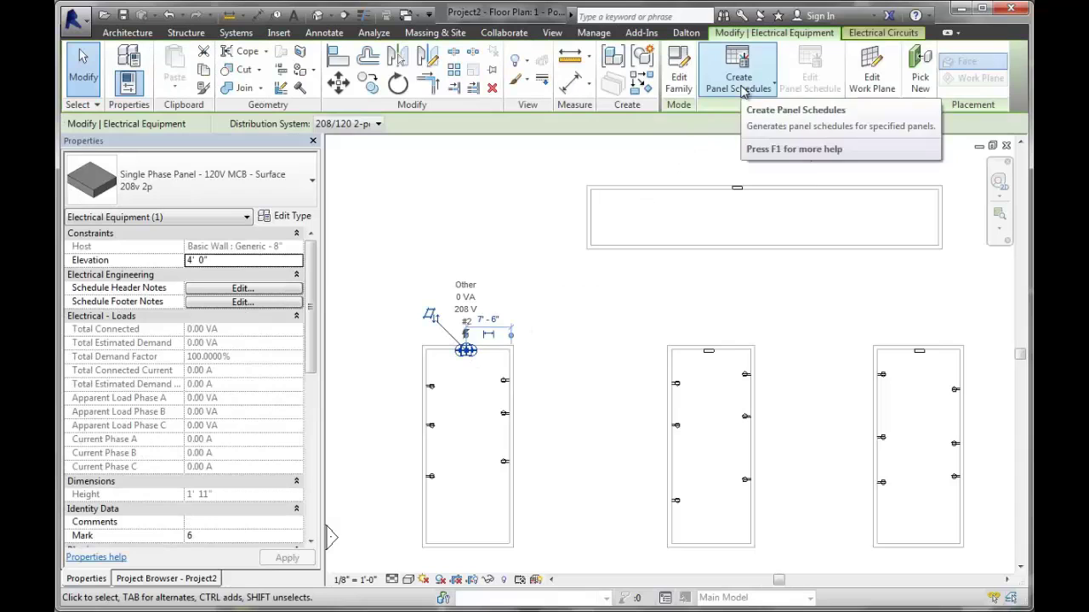
{"action": "left_click", "coordinate": [740, 85]}
{"action": "left_click", "coordinate": [741, 119]}
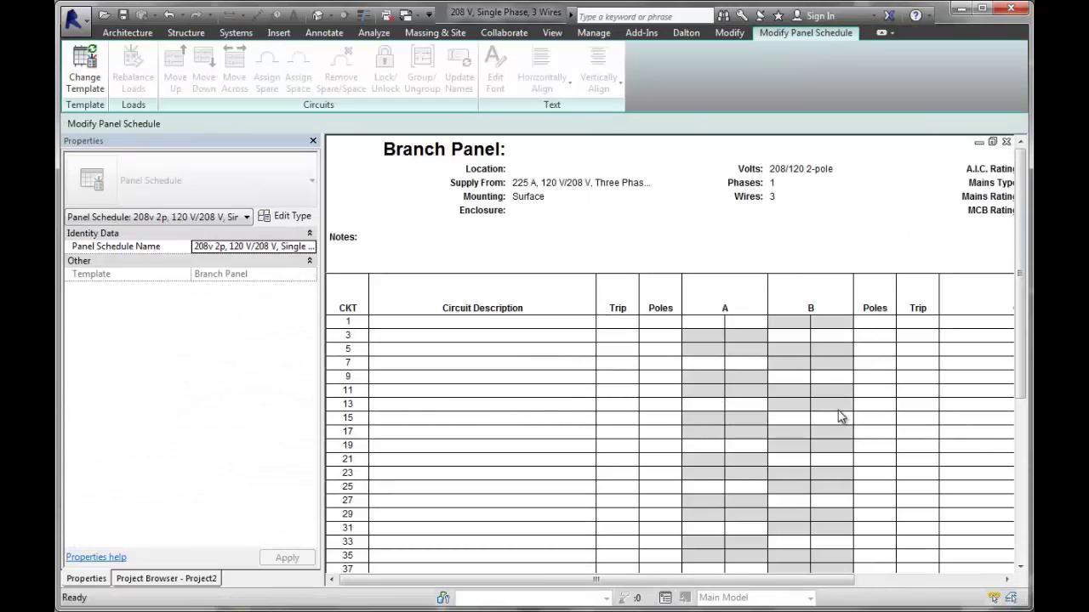
Check the phase A and B columns in the leftmost room panel's schedule and close the schedule
{"action": "left_click", "coordinate": [723, 311]}
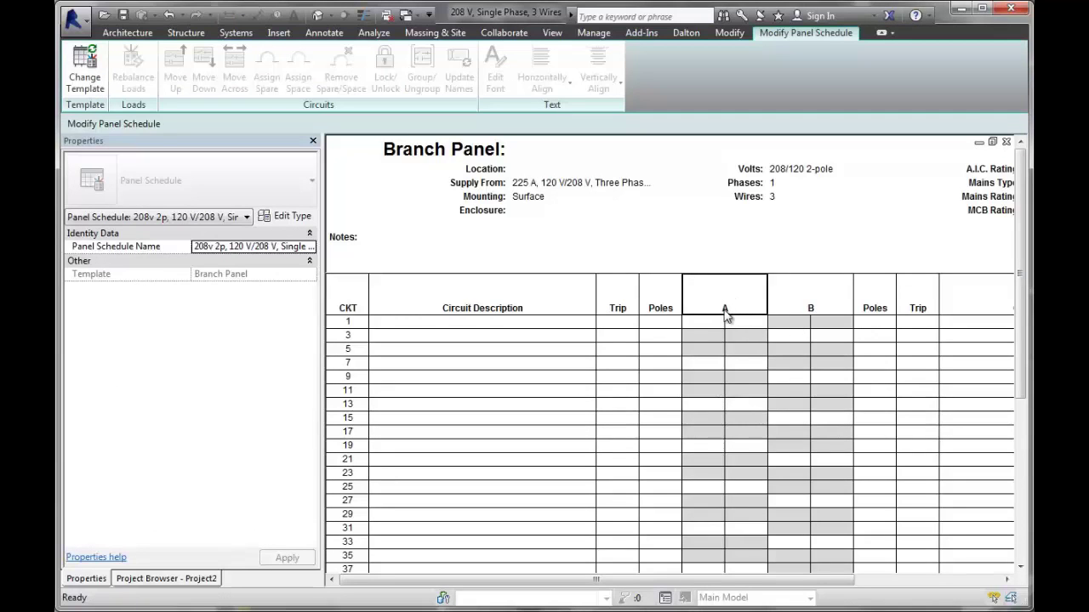
{"action": "left_click", "coordinate": [815, 323]}
{"action": "left_click", "coordinate": [811, 312]}
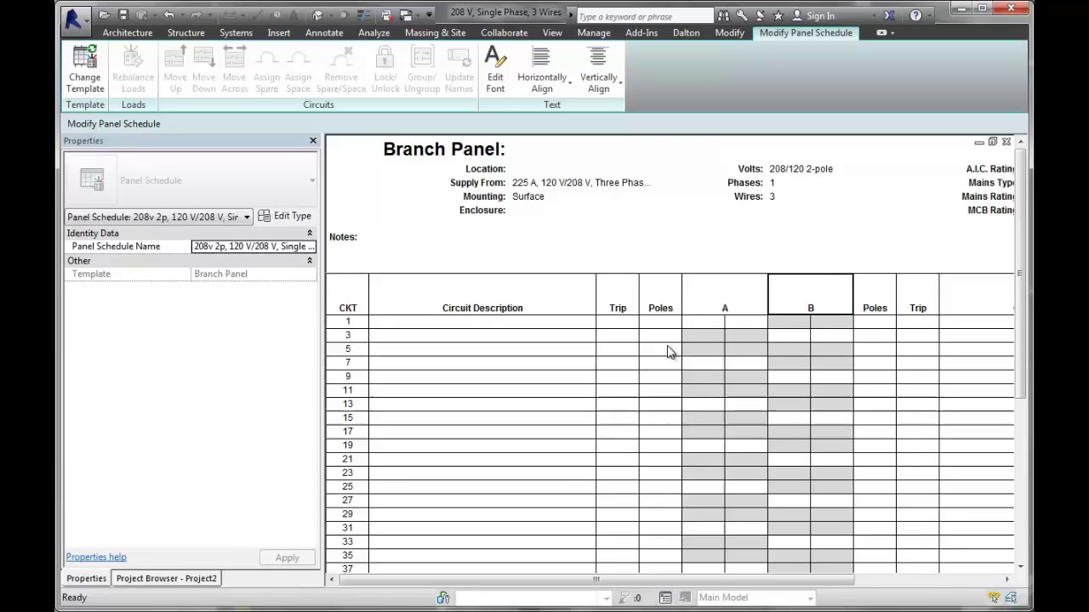
{"action": "left_click", "coordinate": [730, 315]}
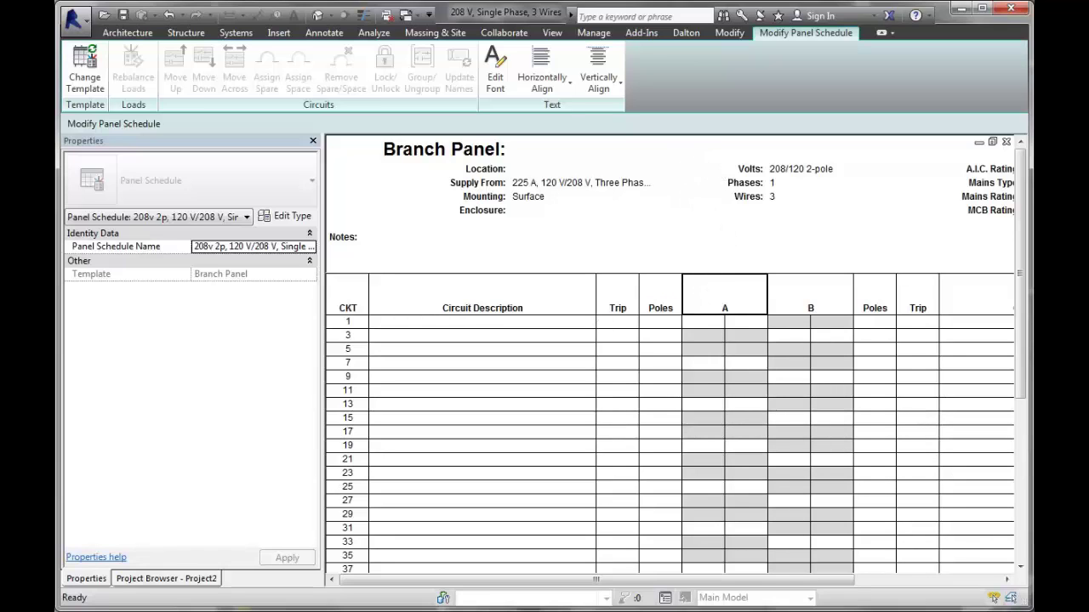
{"action": "left_click", "coordinate": [637, 402]}
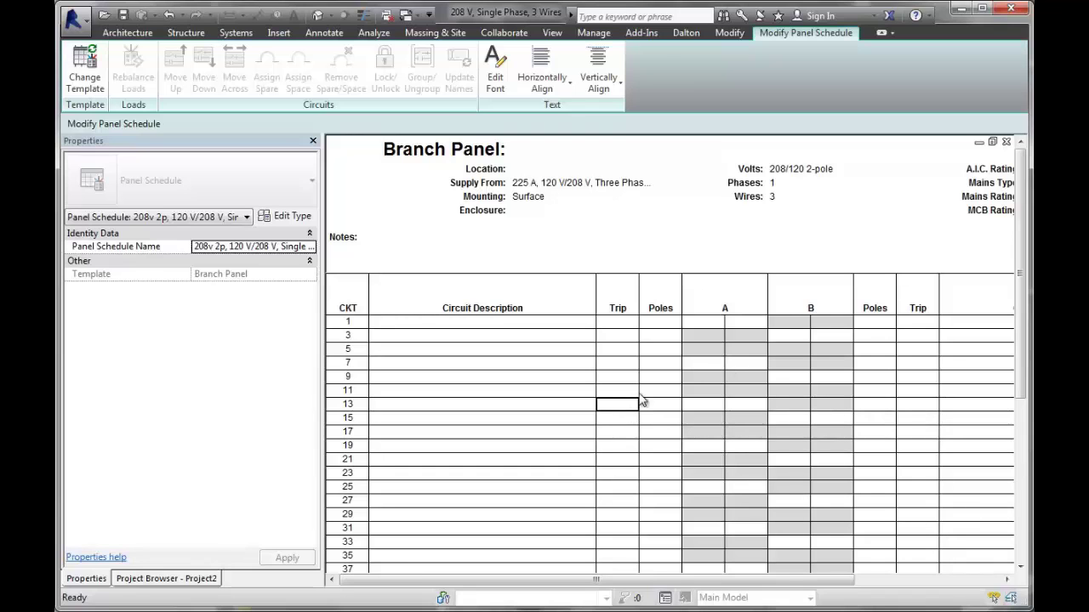
{"action": "left_click", "coordinate": [1006, 143]}
Assign the circuits of the three left-wall receptacles in the leftmost room to that room's panel, one receptacle at a time
{"action": "left_click", "coordinate": [430, 386]}
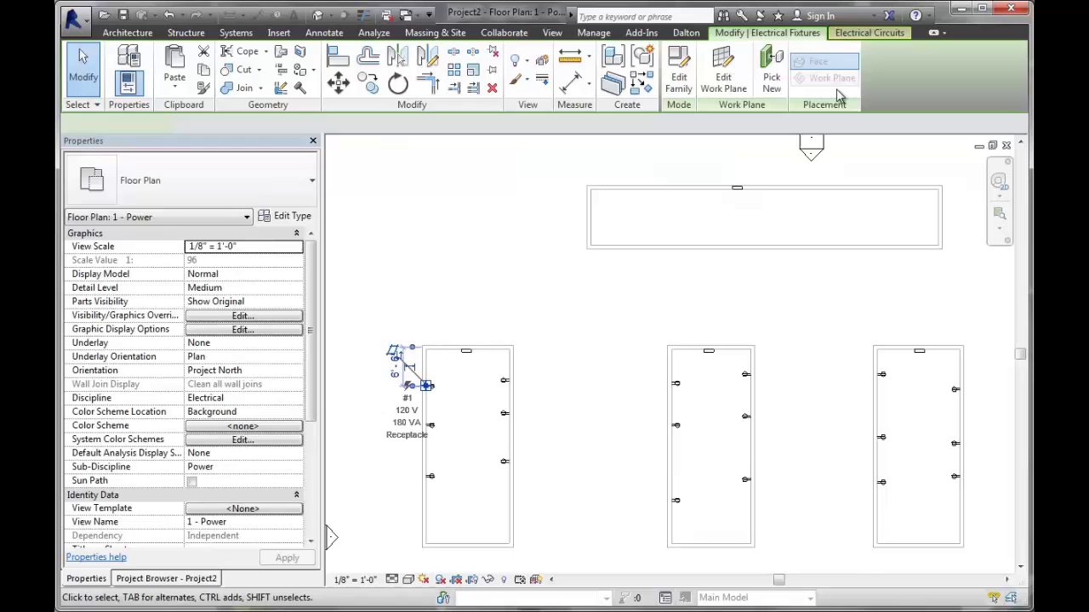
{"action": "left_click", "coordinate": [870, 33]}
{"action": "left_click", "coordinate": [357, 78]}
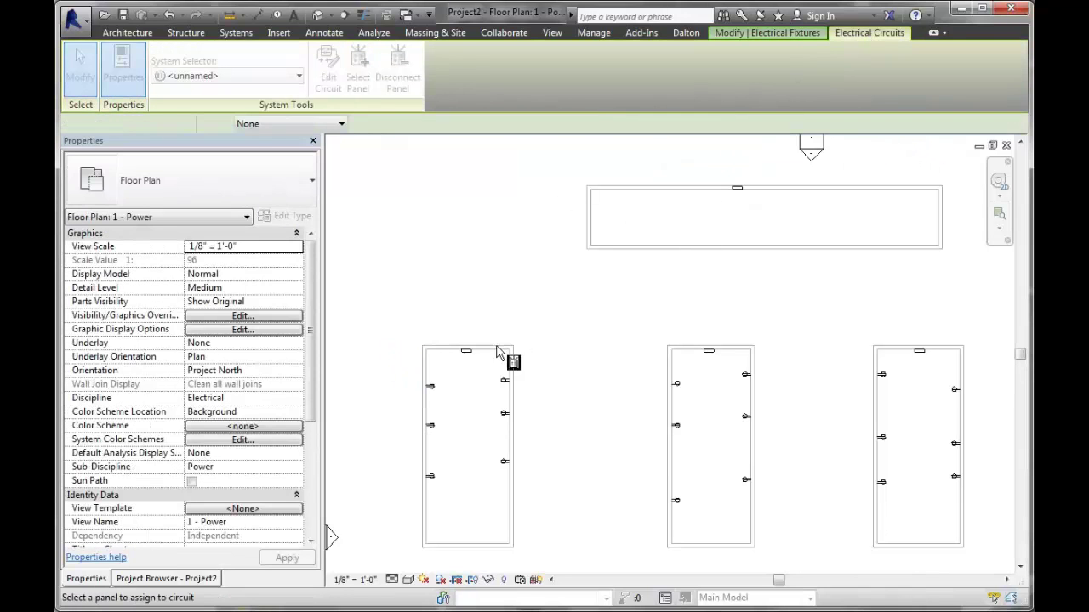
{"action": "left_click", "coordinate": [468, 352]}
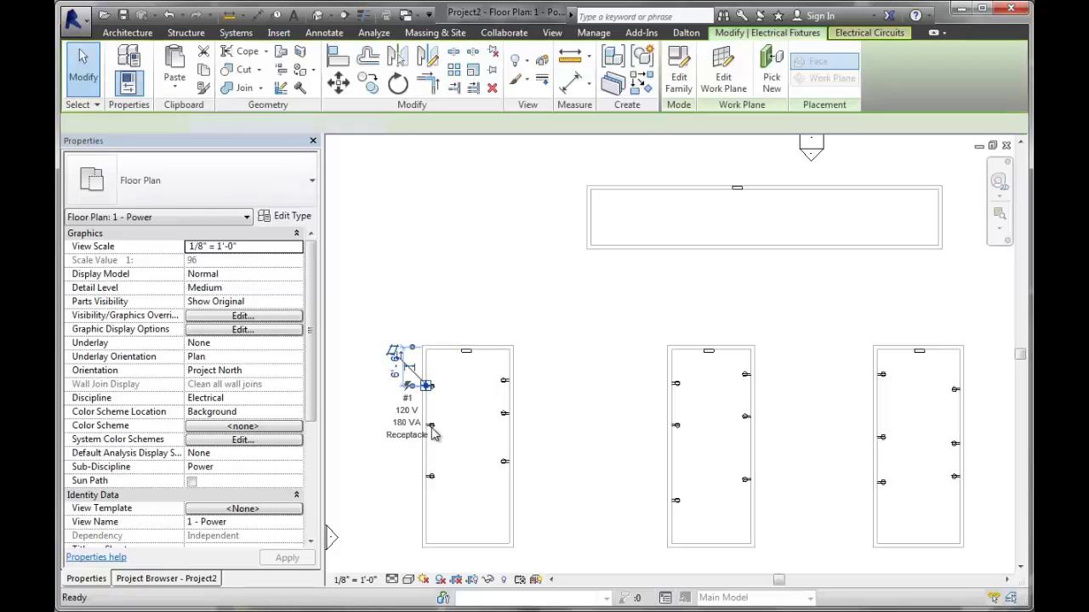
{"action": "left_click", "coordinate": [430, 427]}
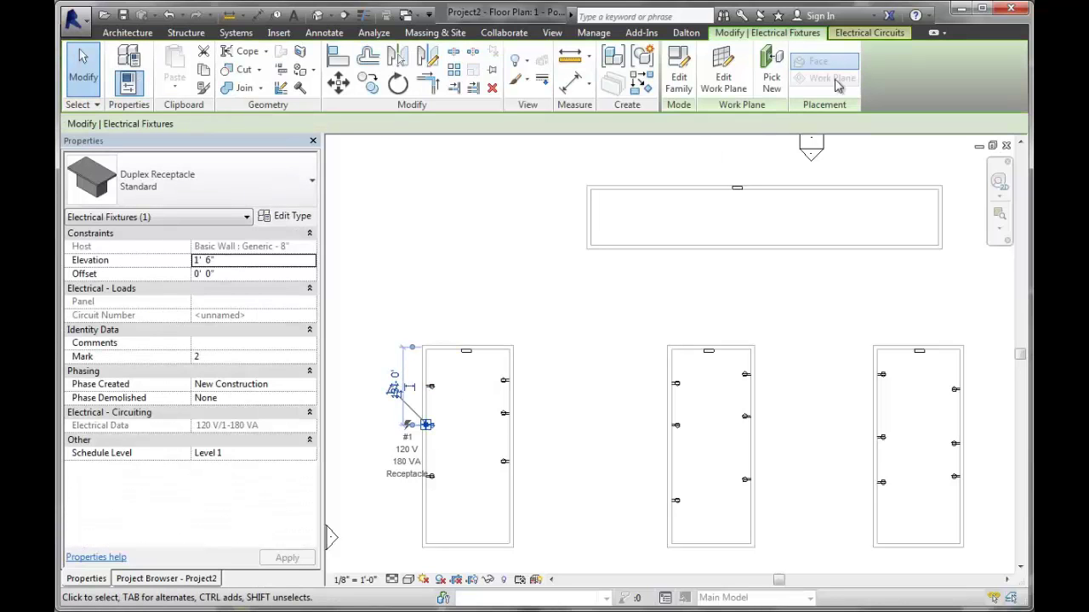
{"action": "left_click", "coordinate": [866, 34]}
{"action": "left_click", "coordinate": [358, 77]}
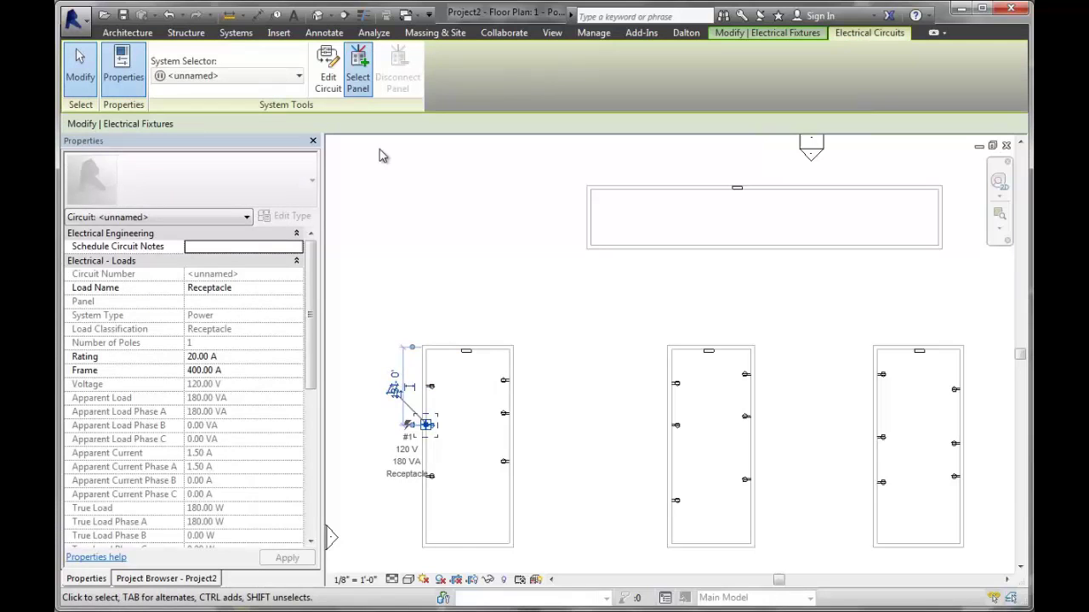
{"action": "left_click", "coordinate": [468, 352]}
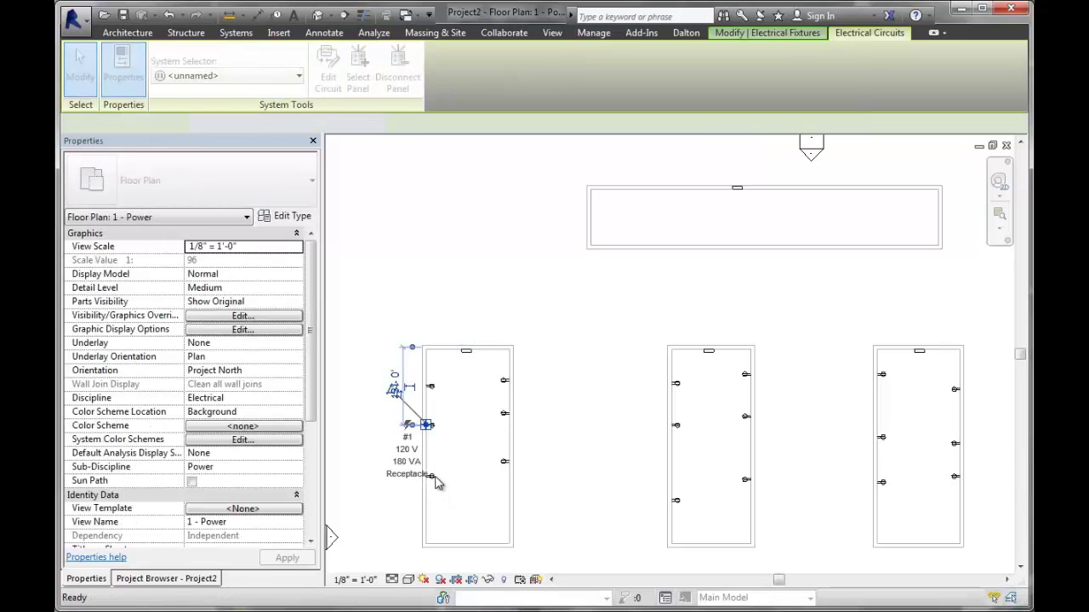
{"action": "left_click", "coordinate": [428, 478]}
{"action": "left_click", "coordinate": [868, 34]}
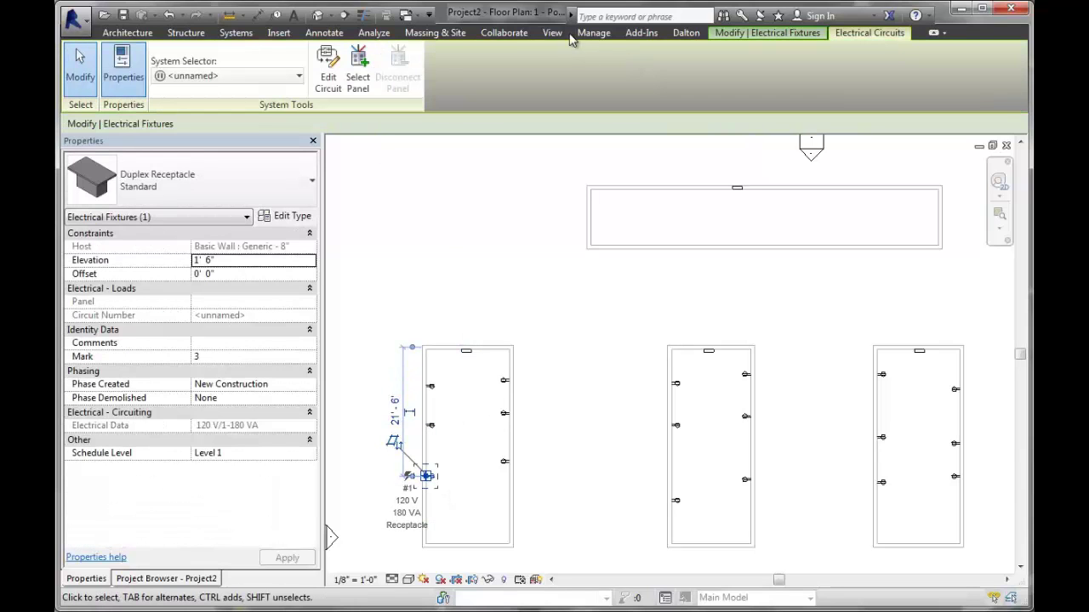
{"action": "left_click", "coordinate": [358, 77]}
{"action": "left_click", "coordinate": [463, 353]}
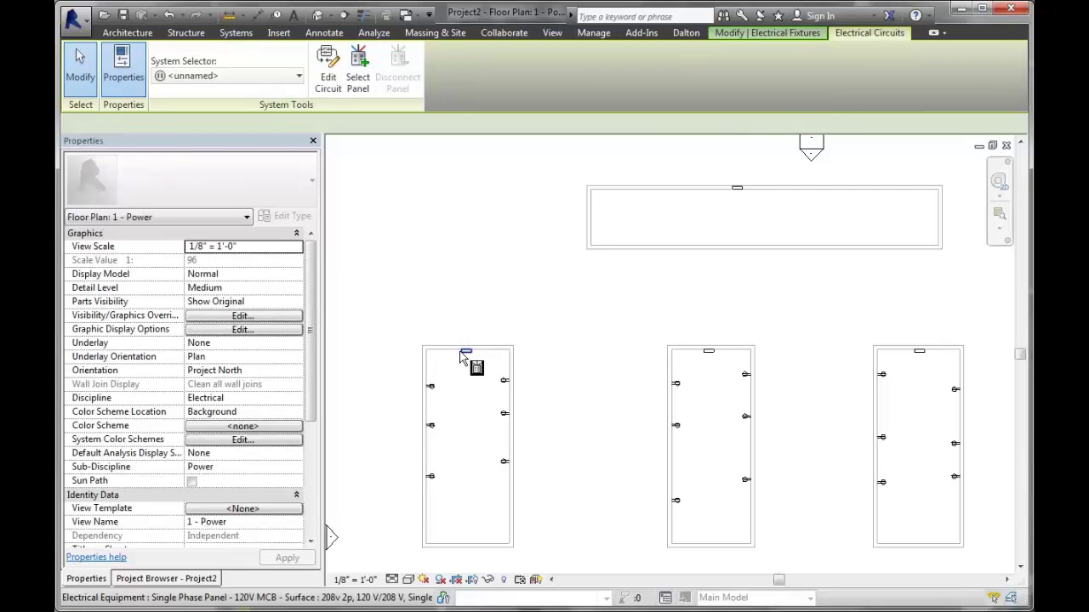
Assign the circuits of the three right-wall receptacles in the leftmost room to that room's panel and clear the selection
{"action": "left_click", "coordinate": [503, 383]}
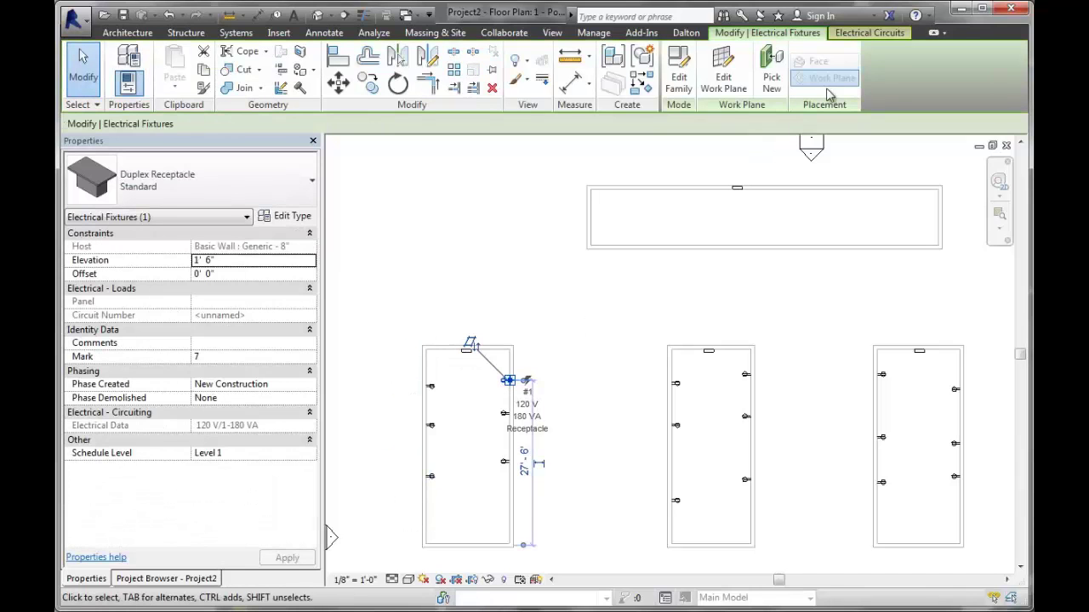
{"action": "left_click", "coordinate": [868, 34]}
{"action": "left_click", "coordinate": [359, 76]}
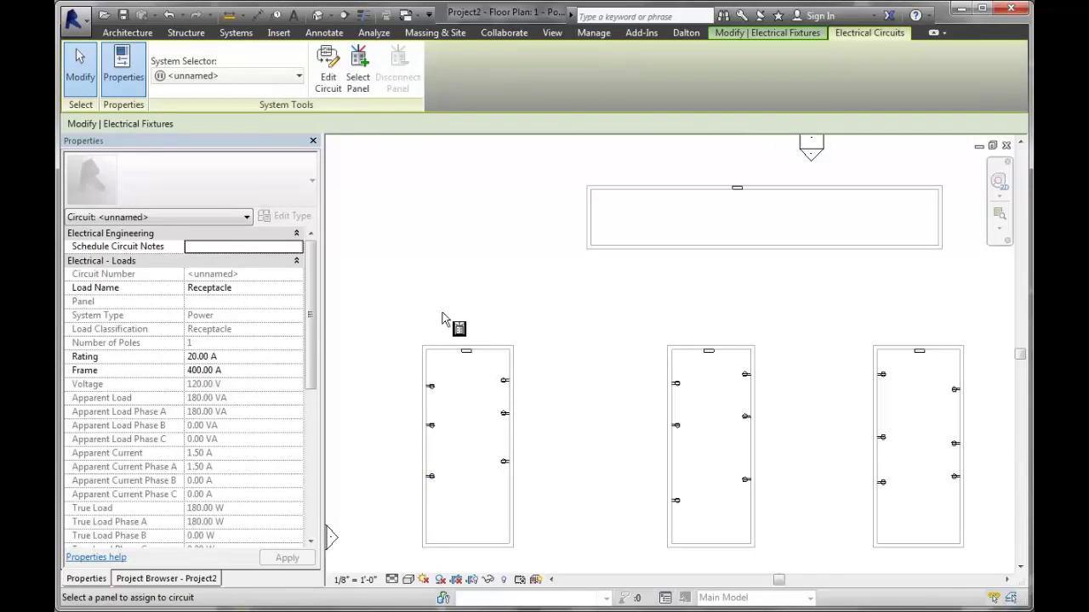
{"action": "left_click", "coordinate": [467, 352]}
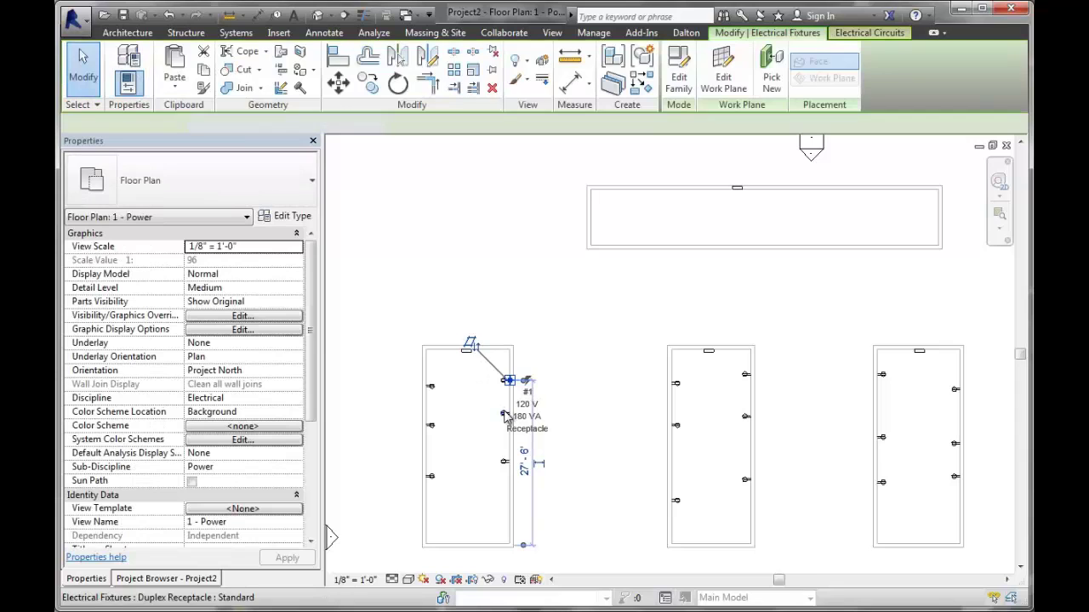
{"action": "left_click", "coordinate": [868, 33]}
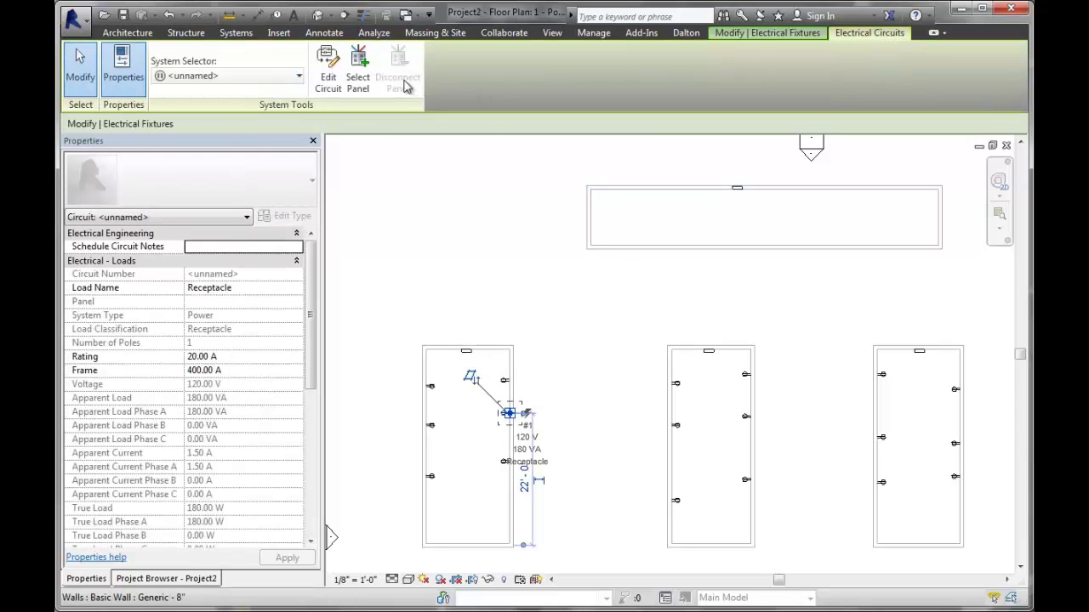
{"action": "left_click", "coordinate": [358, 83]}
{"action": "left_click", "coordinate": [469, 353]}
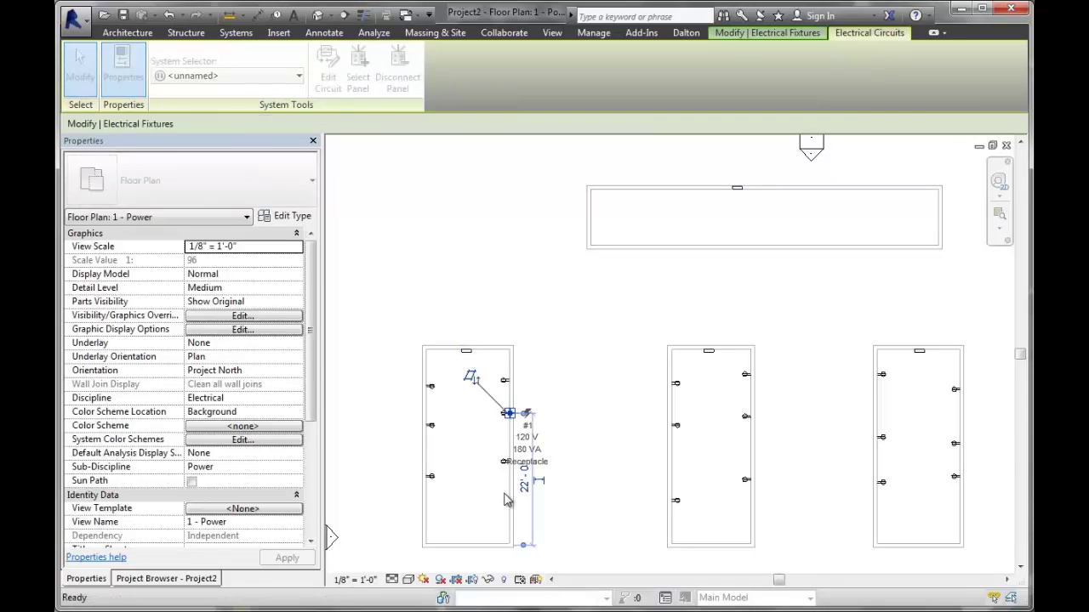
{"action": "left_click", "coordinate": [507, 461]}
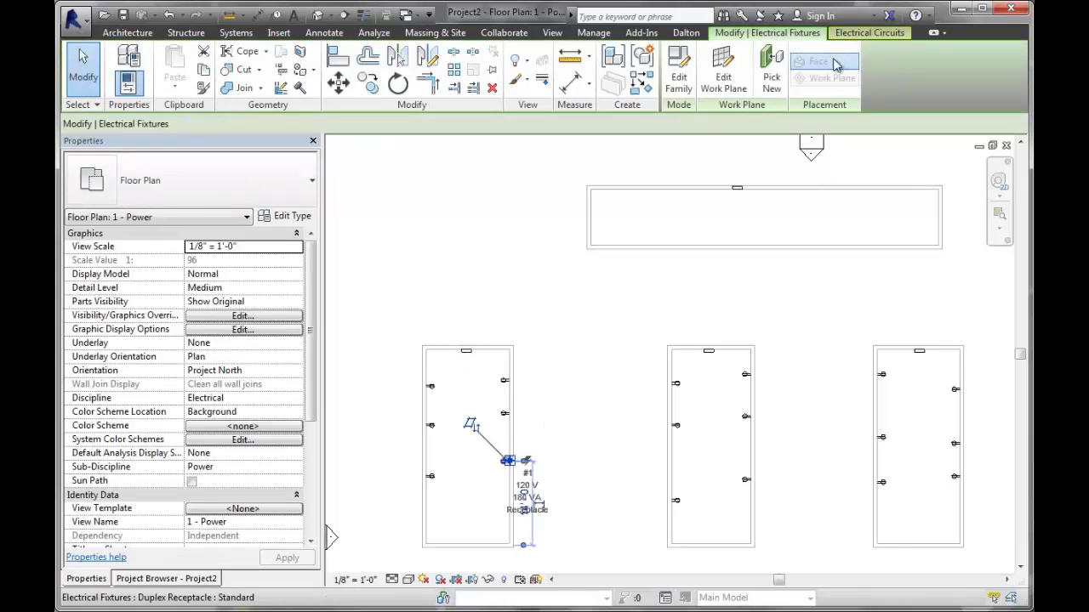
{"action": "left_click", "coordinate": [855, 35]}
{"action": "left_click", "coordinate": [358, 72]}
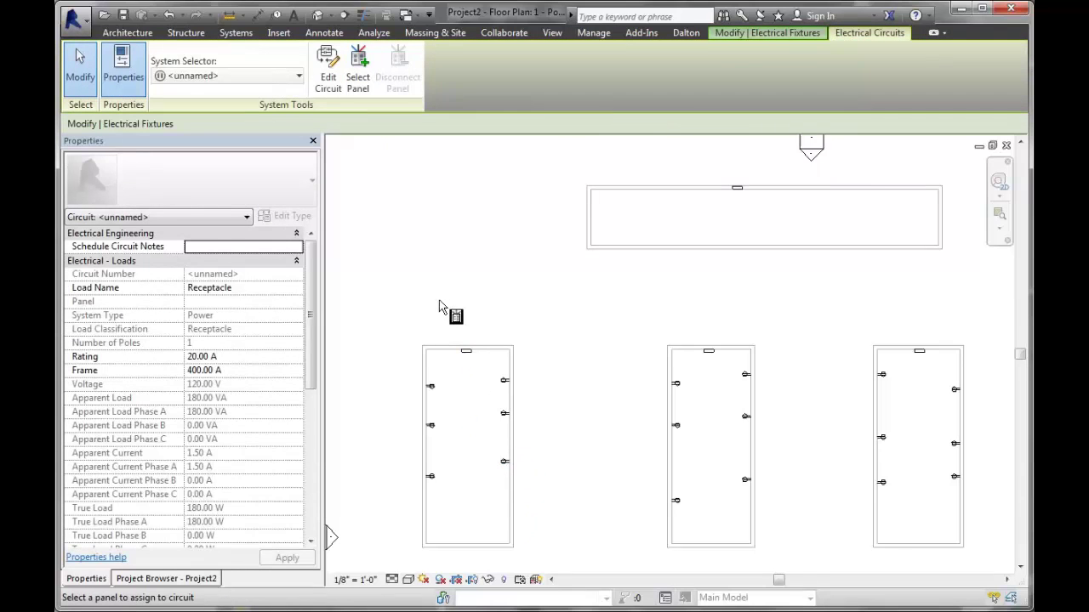
{"action": "left_click", "coordinate": [468, 352]}
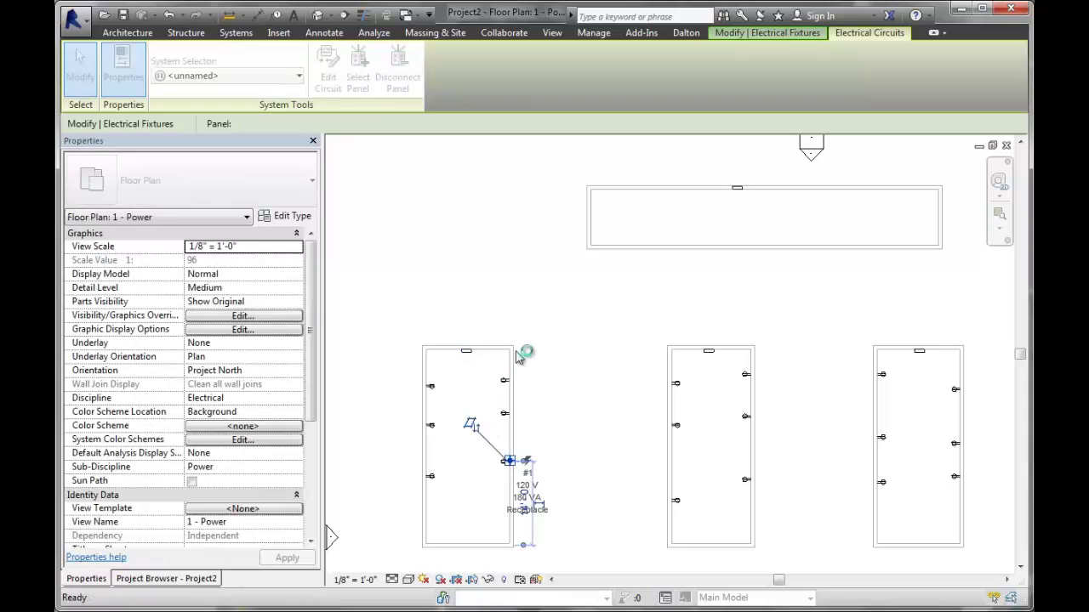
{"action": "right_click", "coordinate": [522, 290]}
{"action": "left_click", "coordinate": [532, 291]}
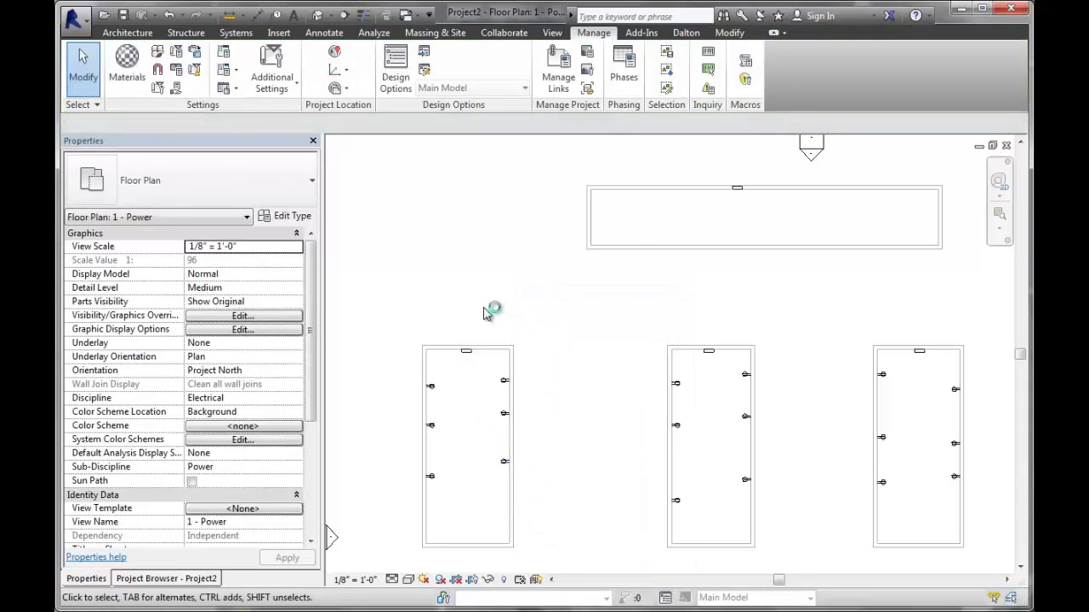
{"action": "right_click", "coordinate": [491, 311]}
{"action": "left_click", "coordinate": [511, 319]}
Check the leftmost room panel's phase loads in its properties and its receptacle circuits in the panel schedule, and close the schedule
{"action": "left_click", "coordinate": [465, 351]}
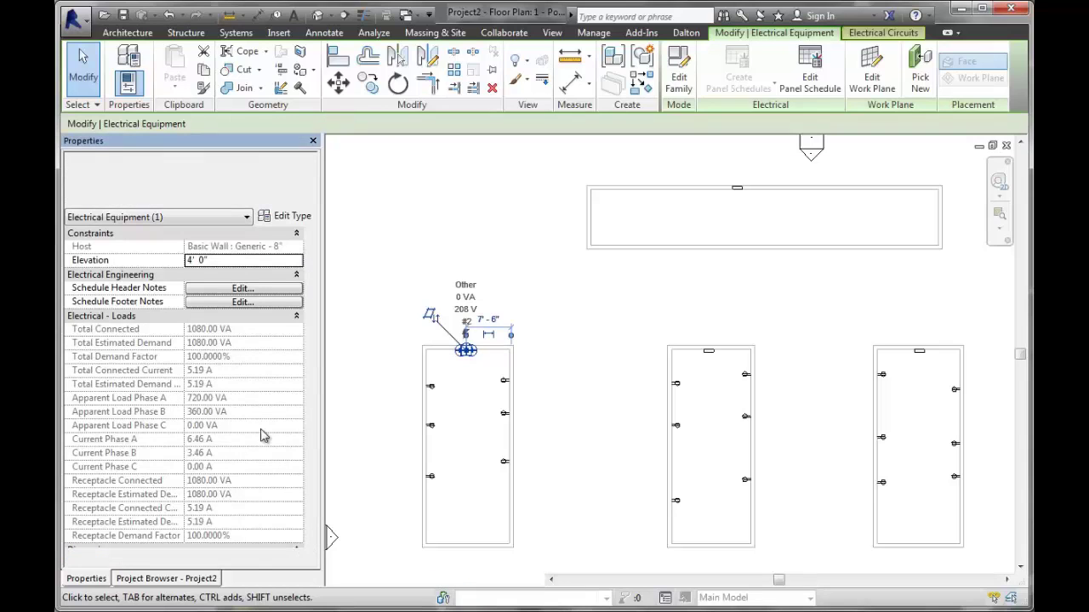
{"action": "left_click", "coordinate": [810, 78]}
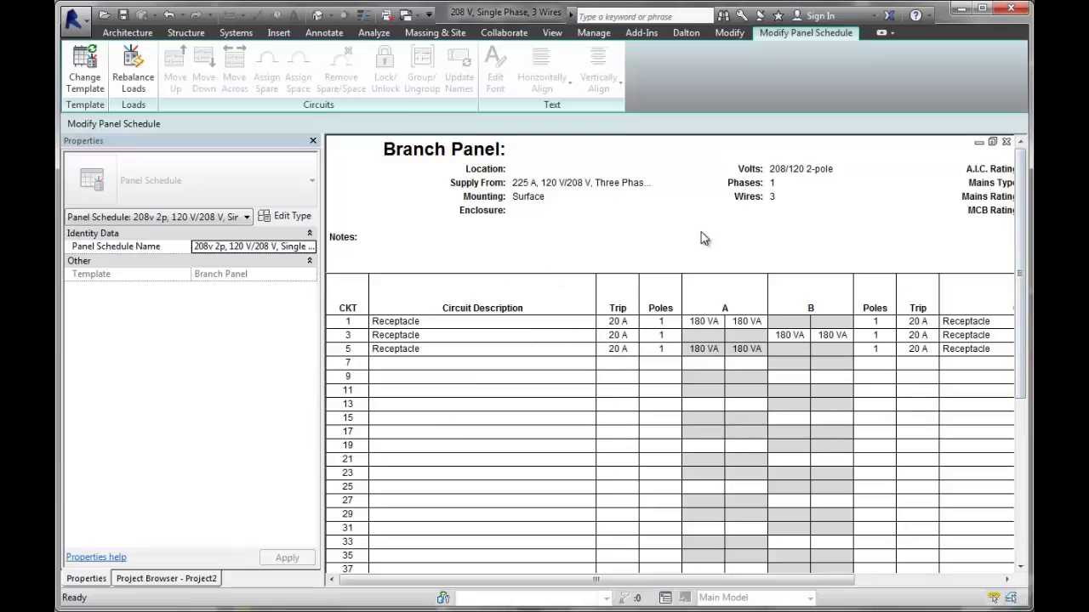
{"action": "left_click", "coordinate": [1006, 145]}
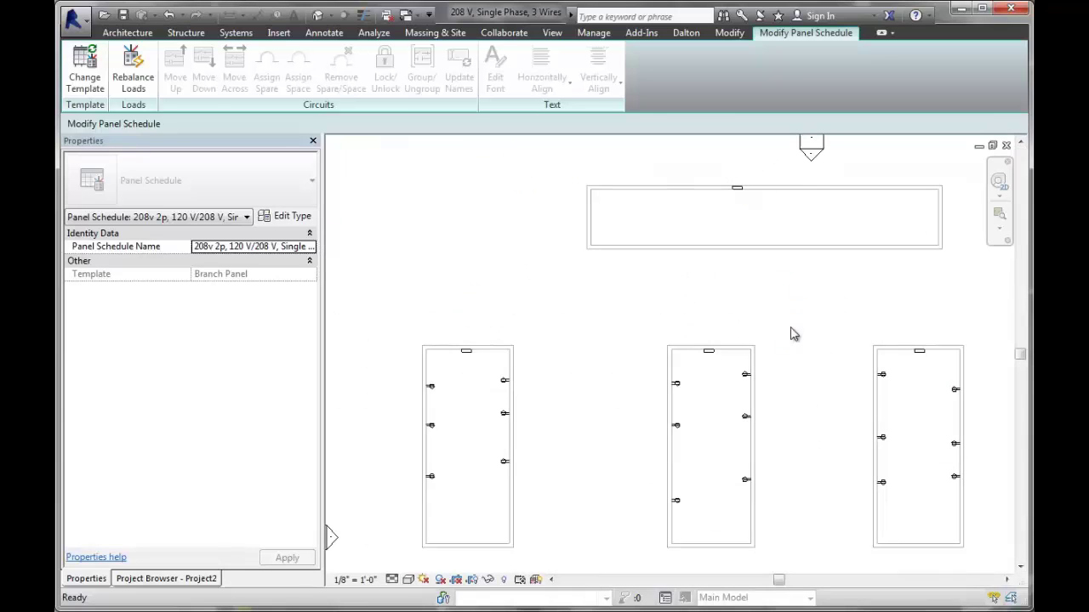
Examine in the main panelboard's schedule how the two-pole room panel circuits and their loads are distributed over phases A, B and C
{"action": "left_click", "coordinate": [738, 185]}
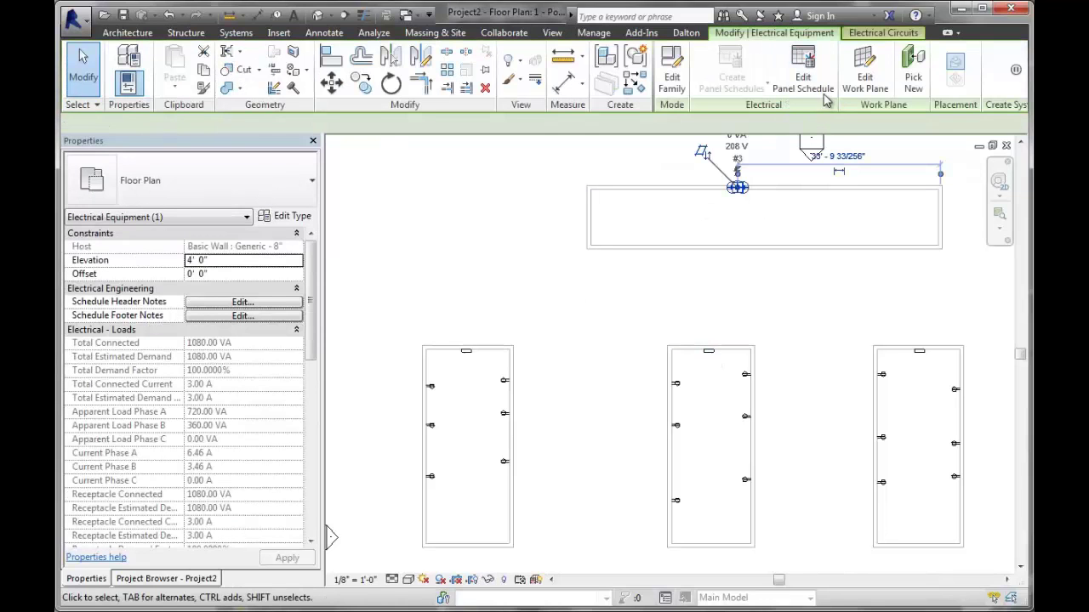
{"action": "left_click", "coordinate": [803, 72]}
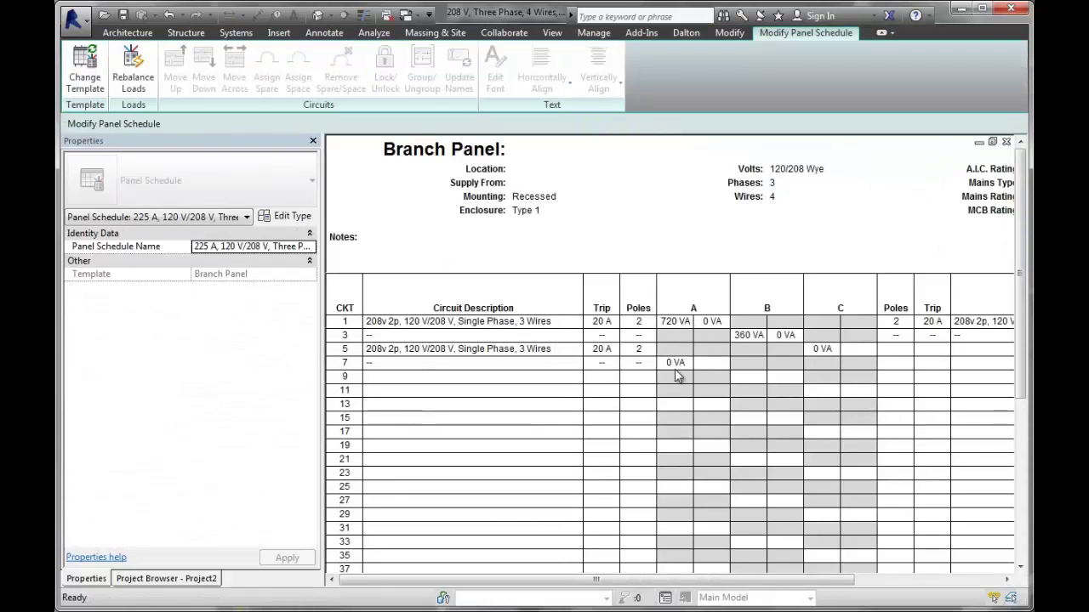
{"action": "left_click", "coordinate": [748, 335]}
{"action": "left_click", "coordinate": [753, 377]}
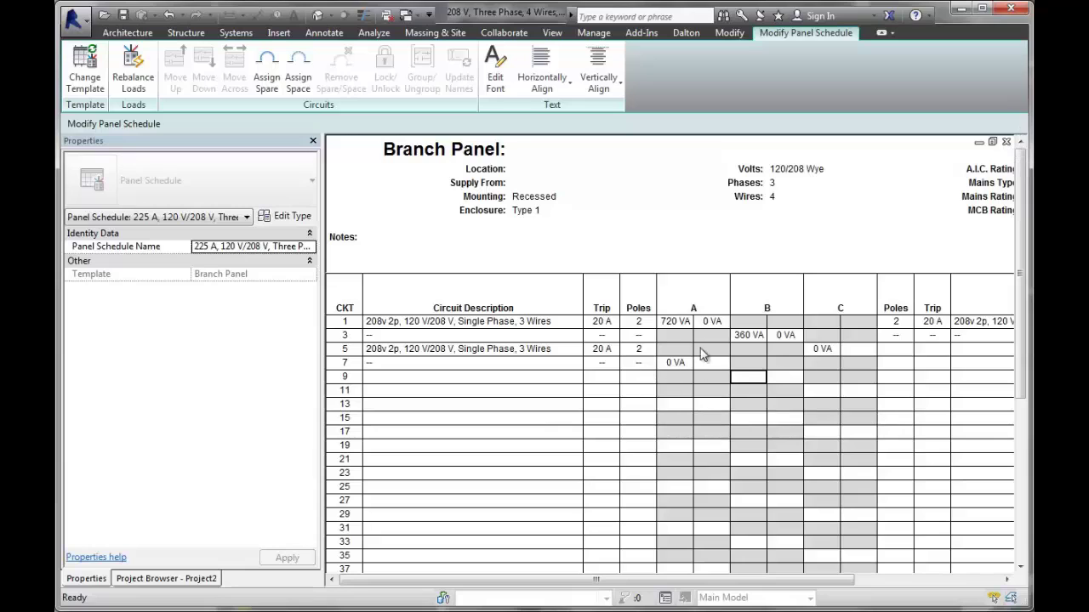
{"action": "left_click", "coordinate": [547, 322]}
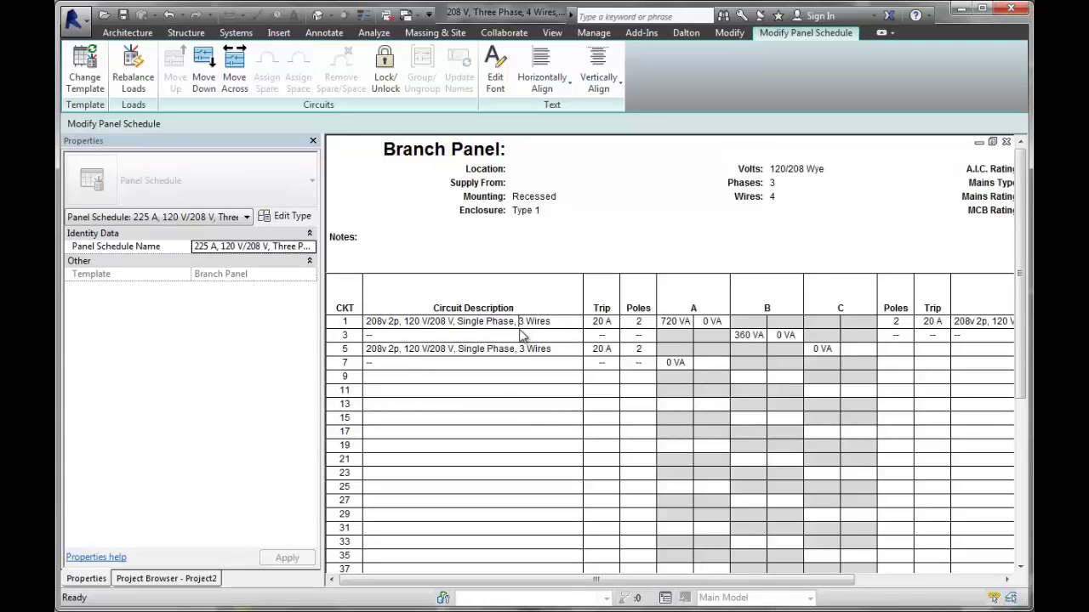
{"action": "left_click", "coordinate": [529, 341]}
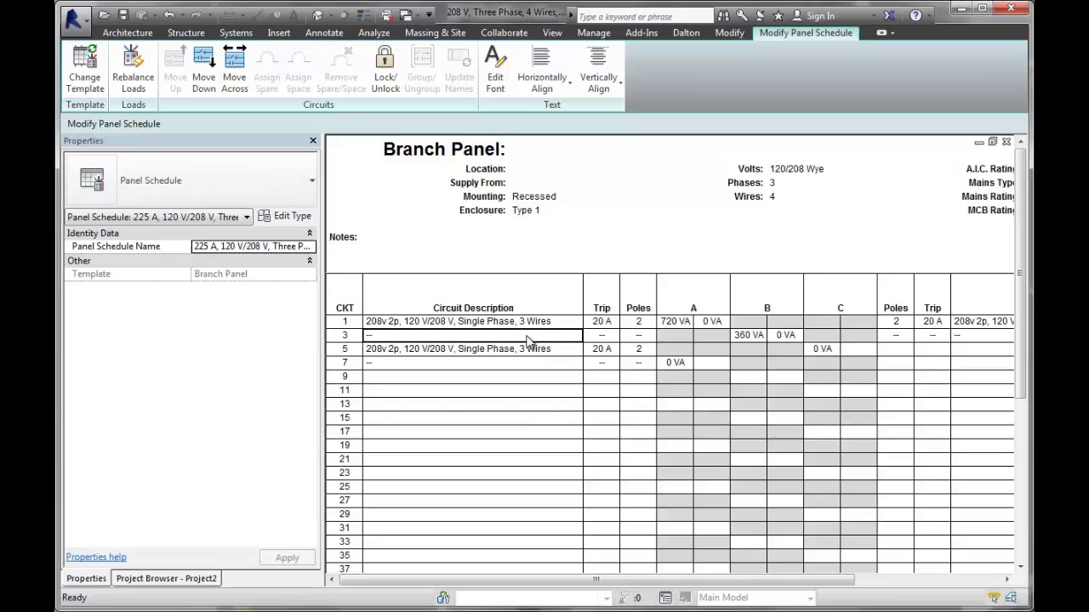
{"action": "left_click", "coordinate": [976, 328]}
{"action": "left_click", "coordinate": [967, 336]}
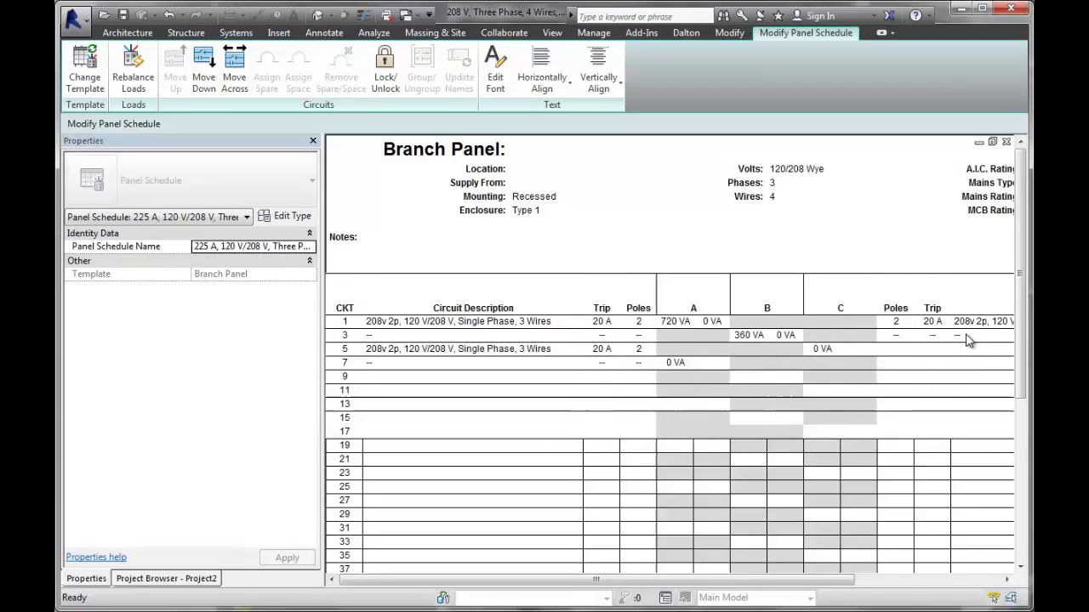
{"action": "left_click", "coordinate": [375, 350]}
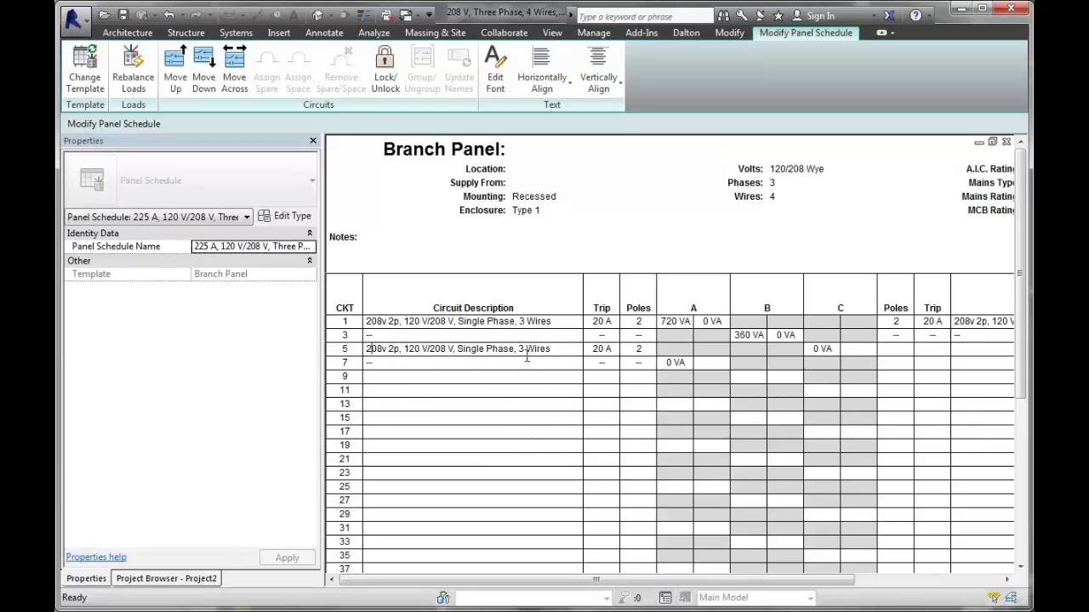